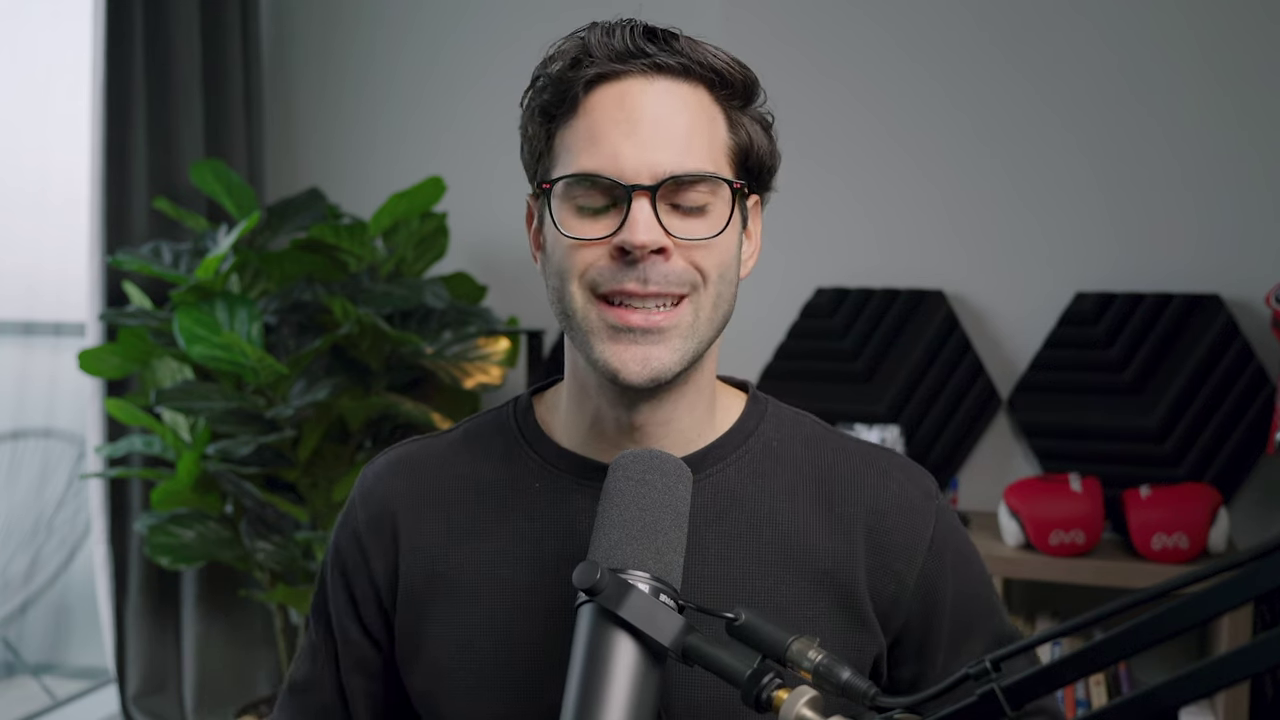
- Highlight the Best Retail Broker and Stock Scanner link lines in the YouTube description
drag(62, 185, 427, 213)
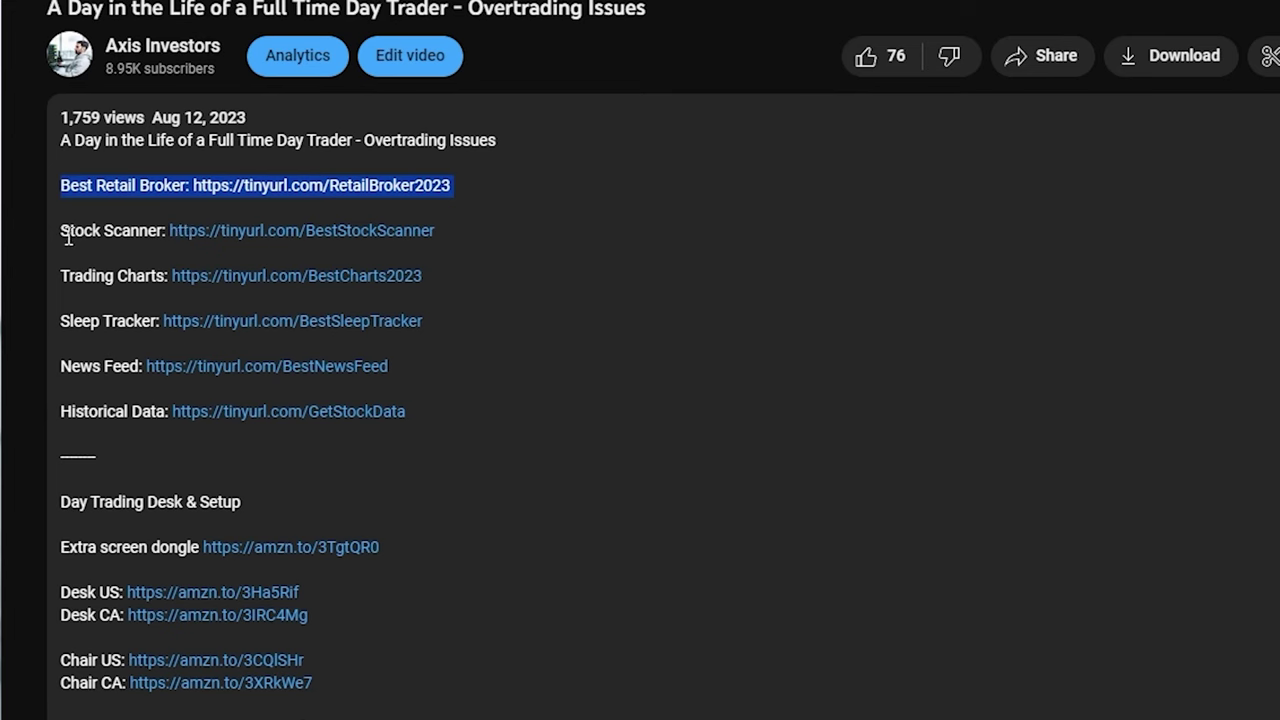
drag(66, 234, 451, 250)
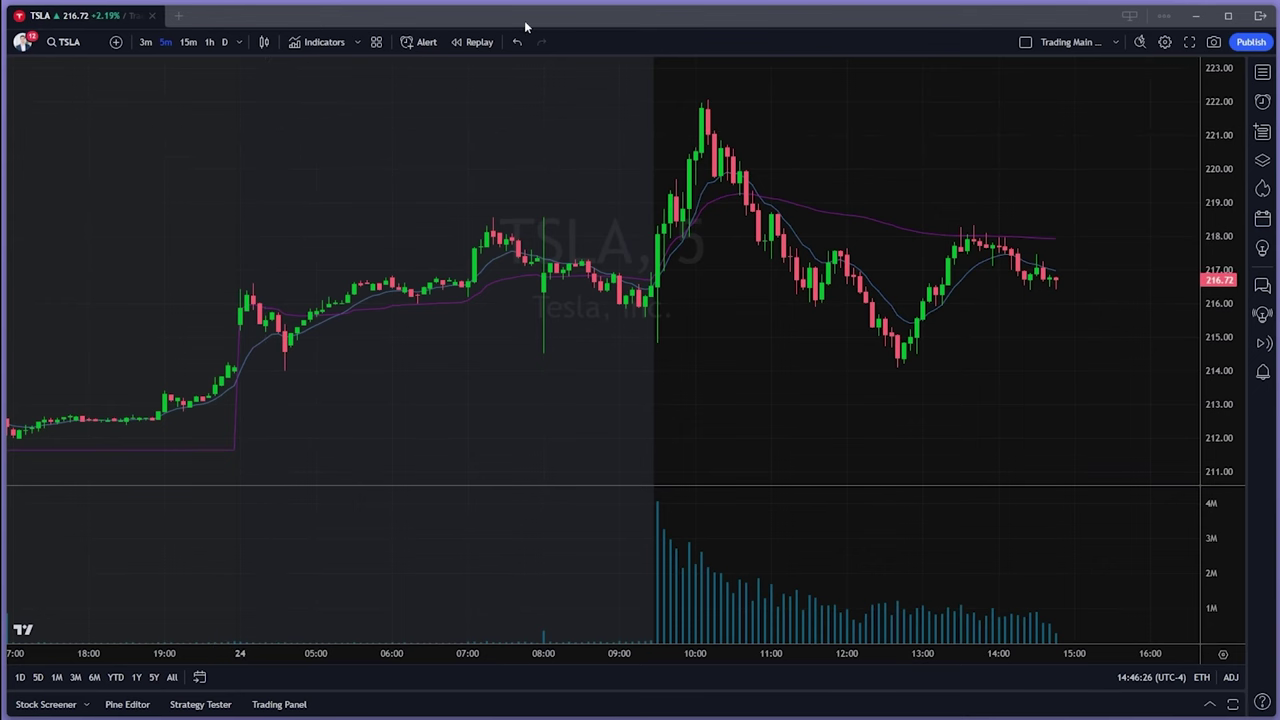
- Scale the TradingView interface up to 140%, then down to 50% to fit more bars
key(ctrl+equal)
key(ctrl+equal)
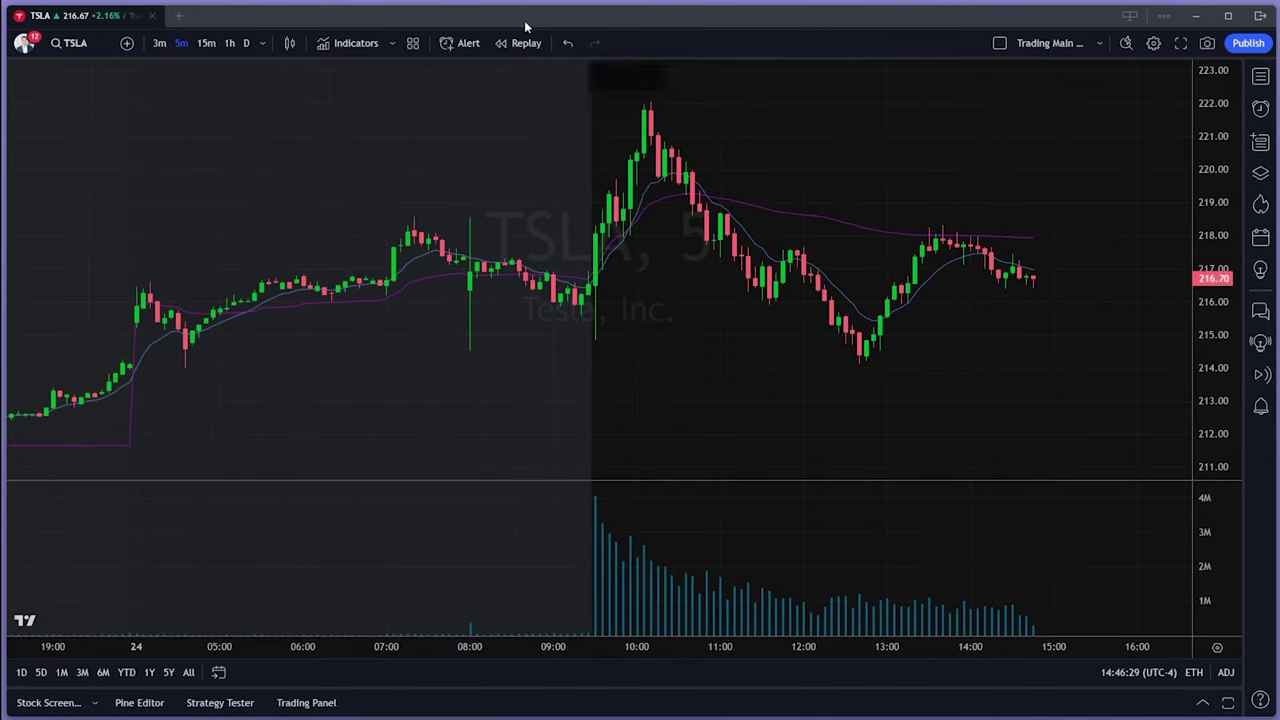
key(ctrl+equal)
key(ctrl+equal)
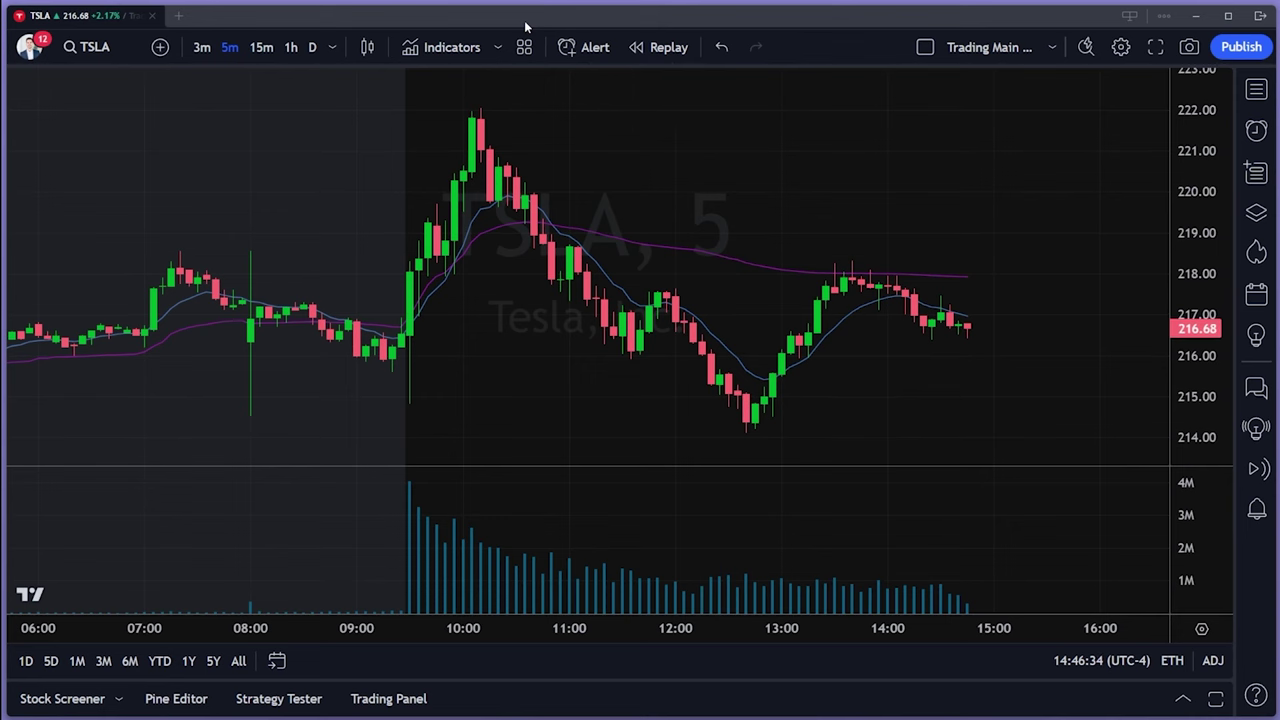
key(ctrl+minus)
key(ctrl+minus)
key(ctrl+minus)
key(ctrl+minus)
key(ctrl+minus)
key(ctrl+minus)
key(ctrl+minus)
key(ctrl+minus)
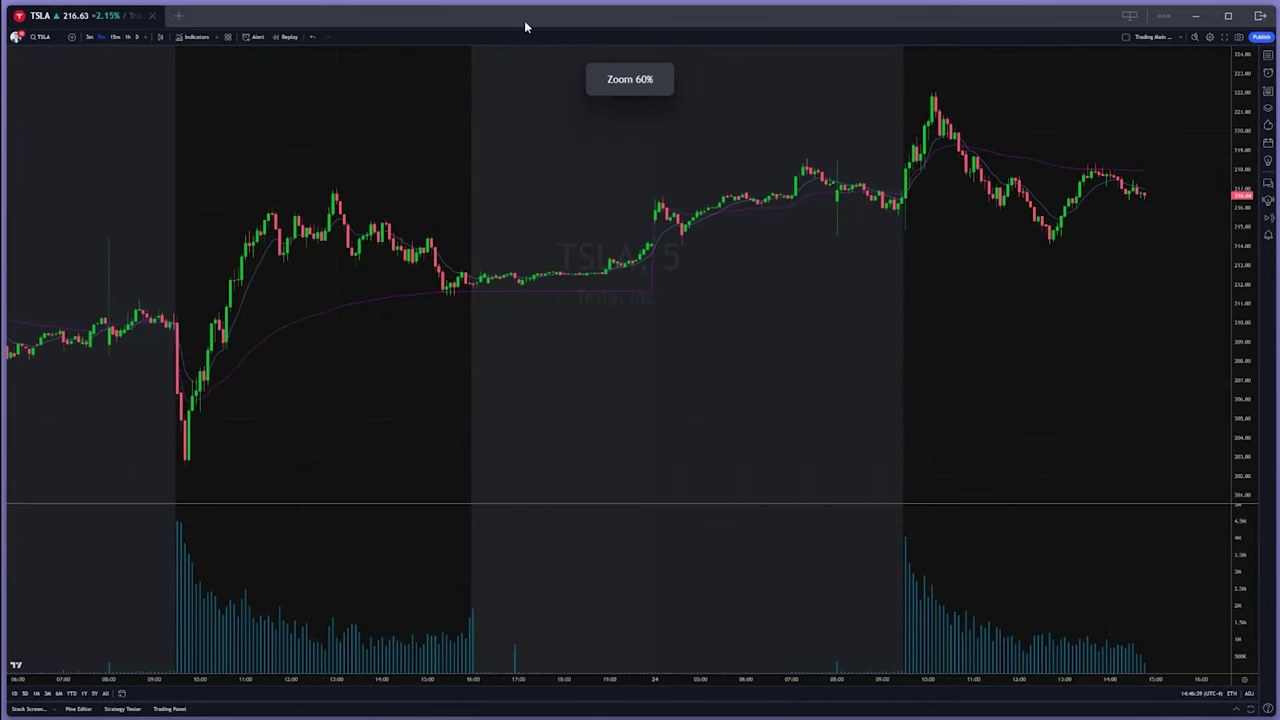
key(ctrl+minus)
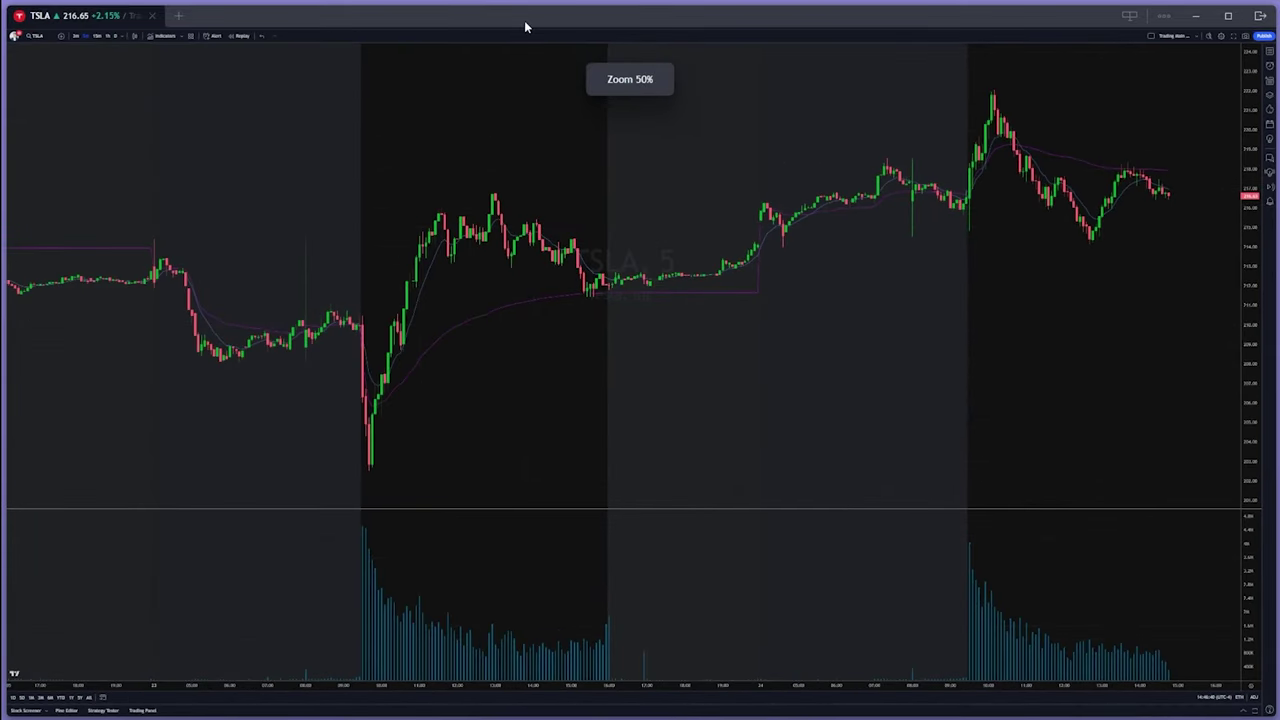
key(ctrl+minus)
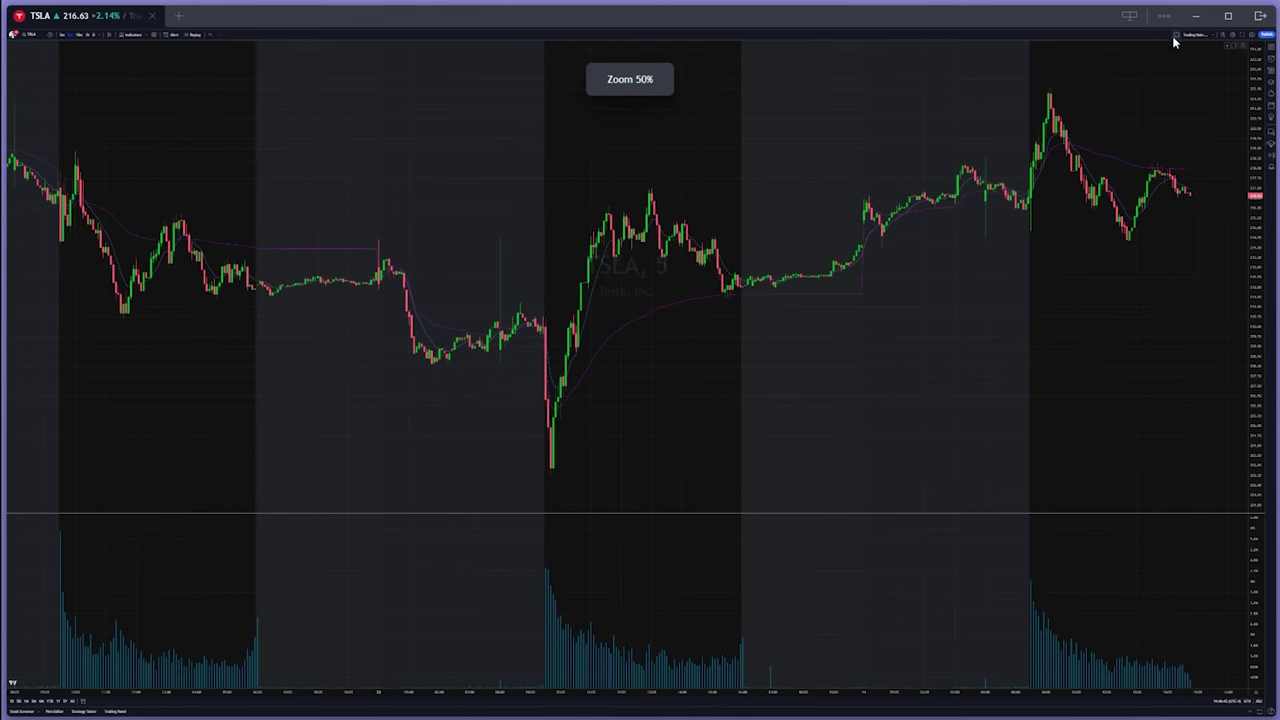
click(1177, 35)
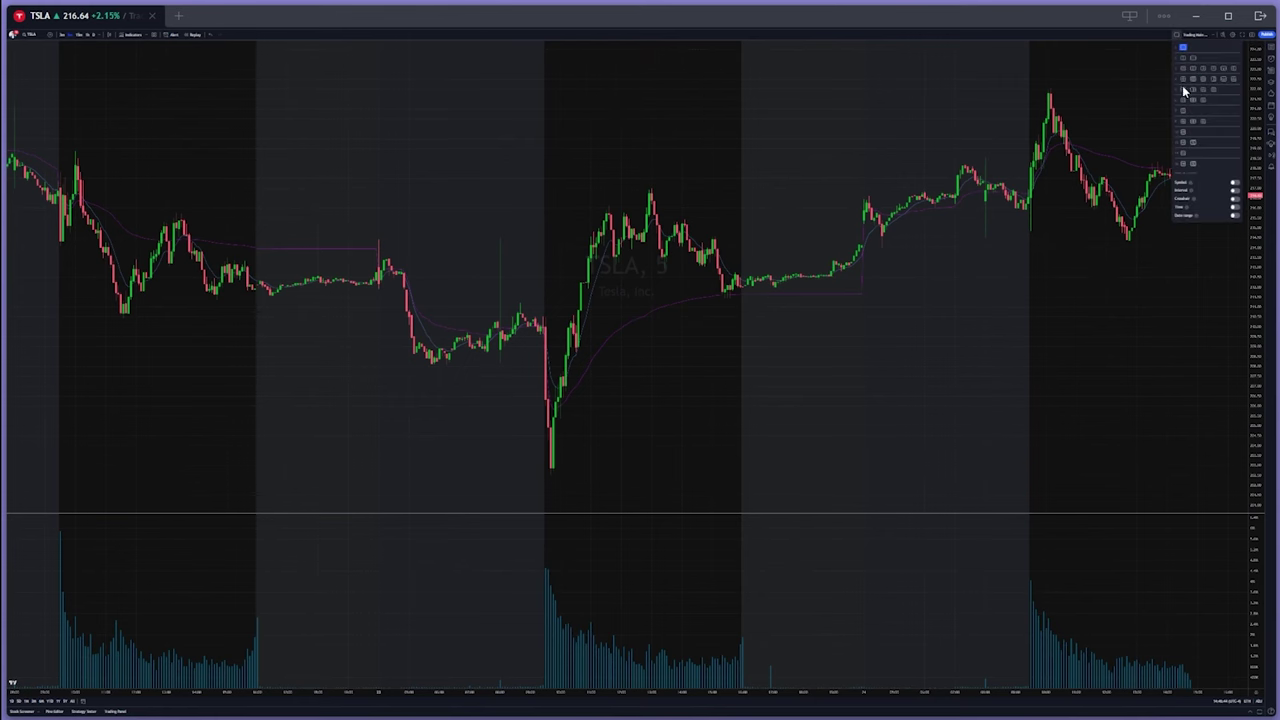
- Switch to the four-chart grid, restore normal zoom, and widen TSLA at OPGN's expense
click(1183, 80)
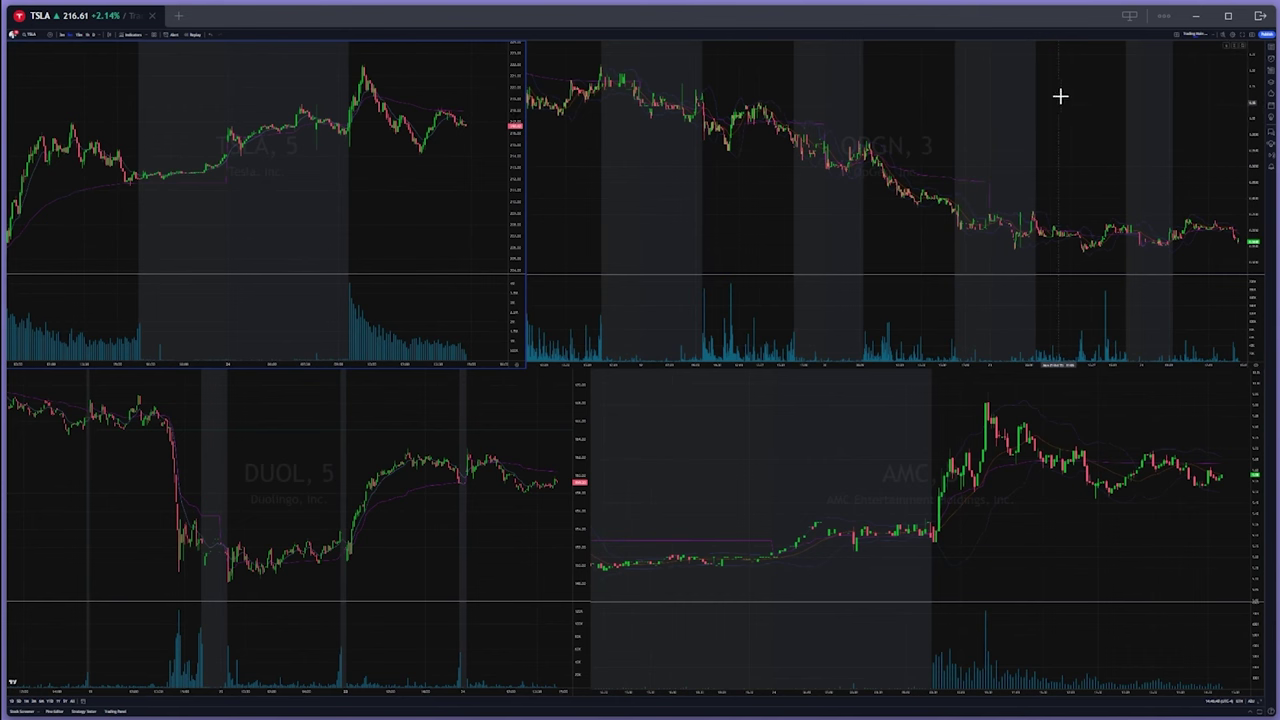
click(1108, 59)
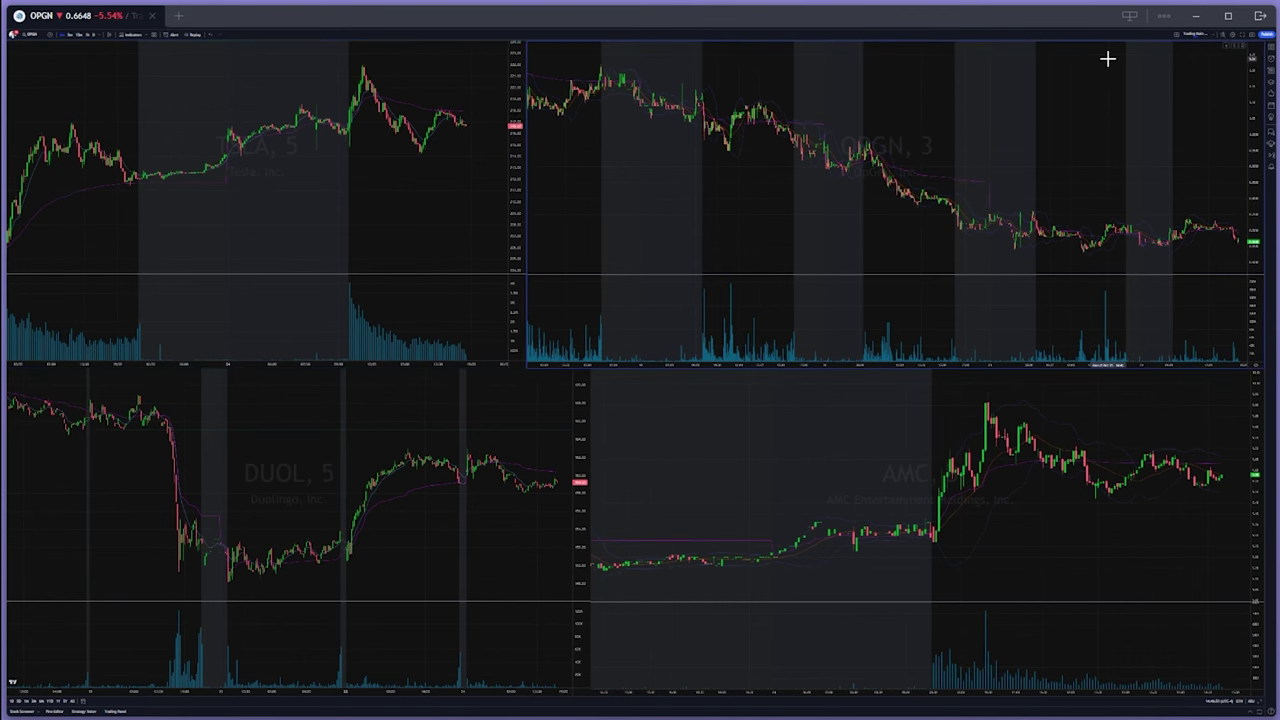
key(ctrl+equal)
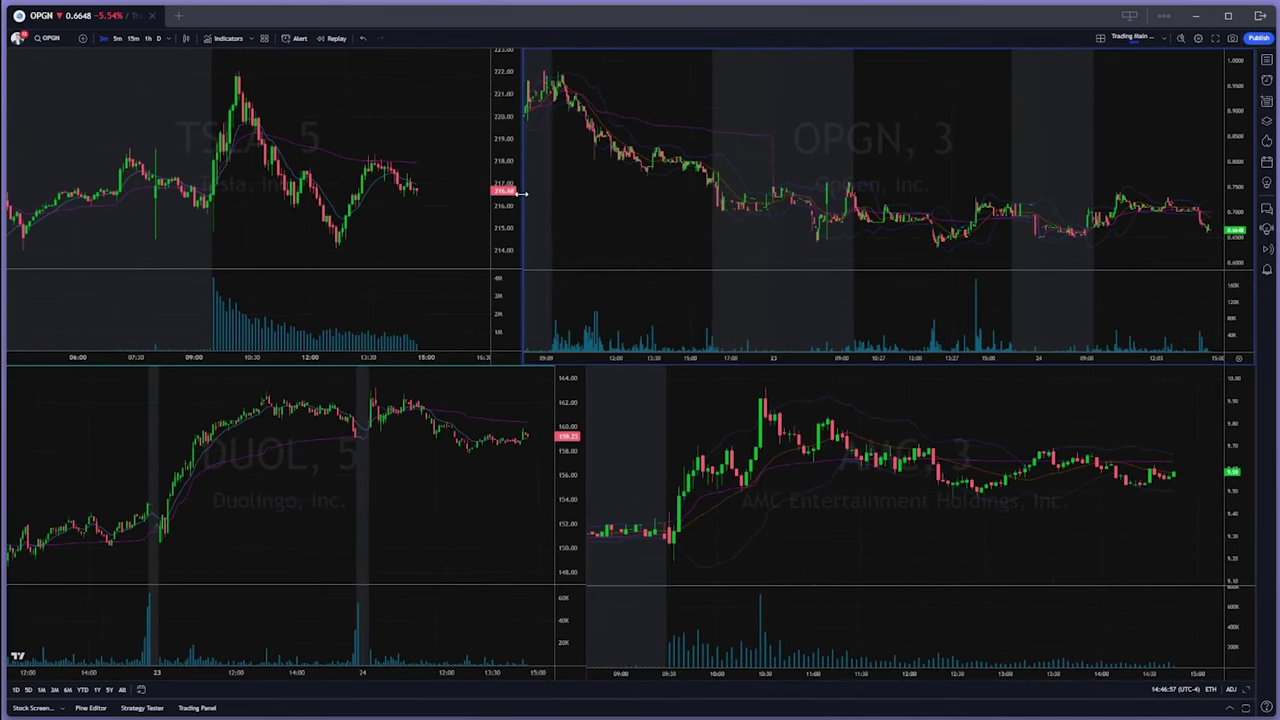
drag(520, 193, 583, 193)
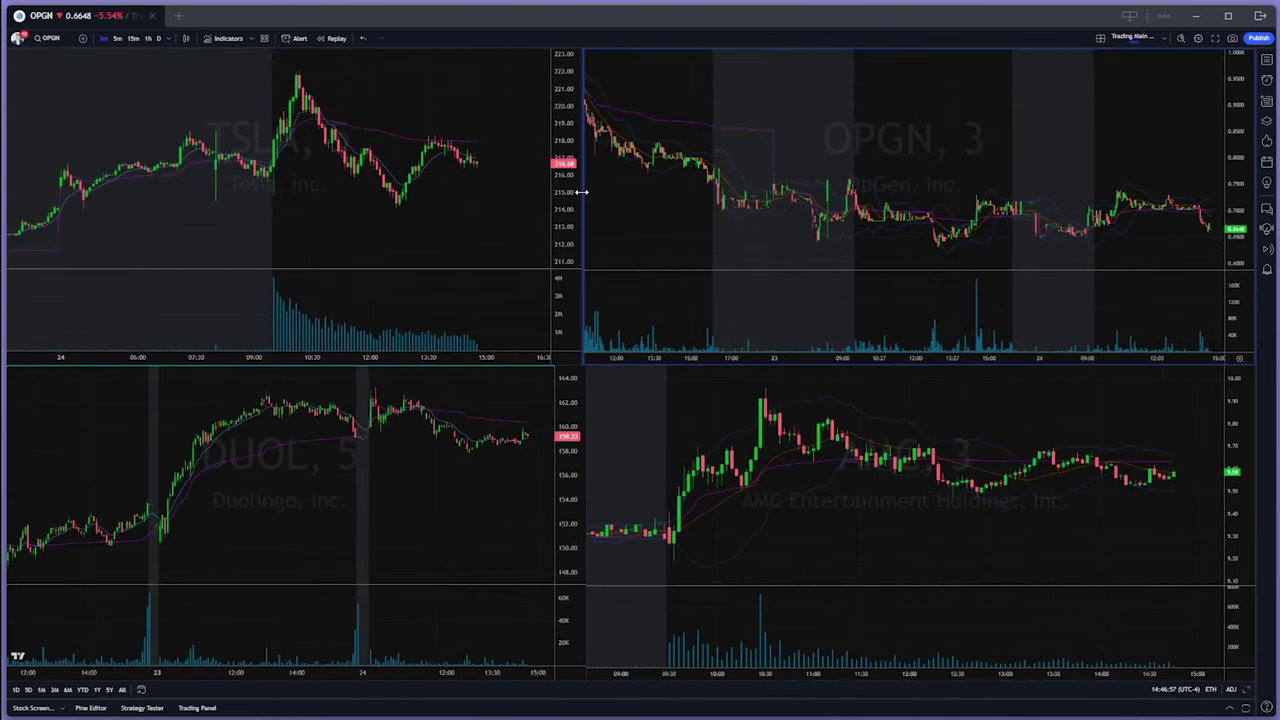
- Set the Scales text size to 20 in chart settings and apply it to all charts
right_click(454, 110)
click(521, 375)
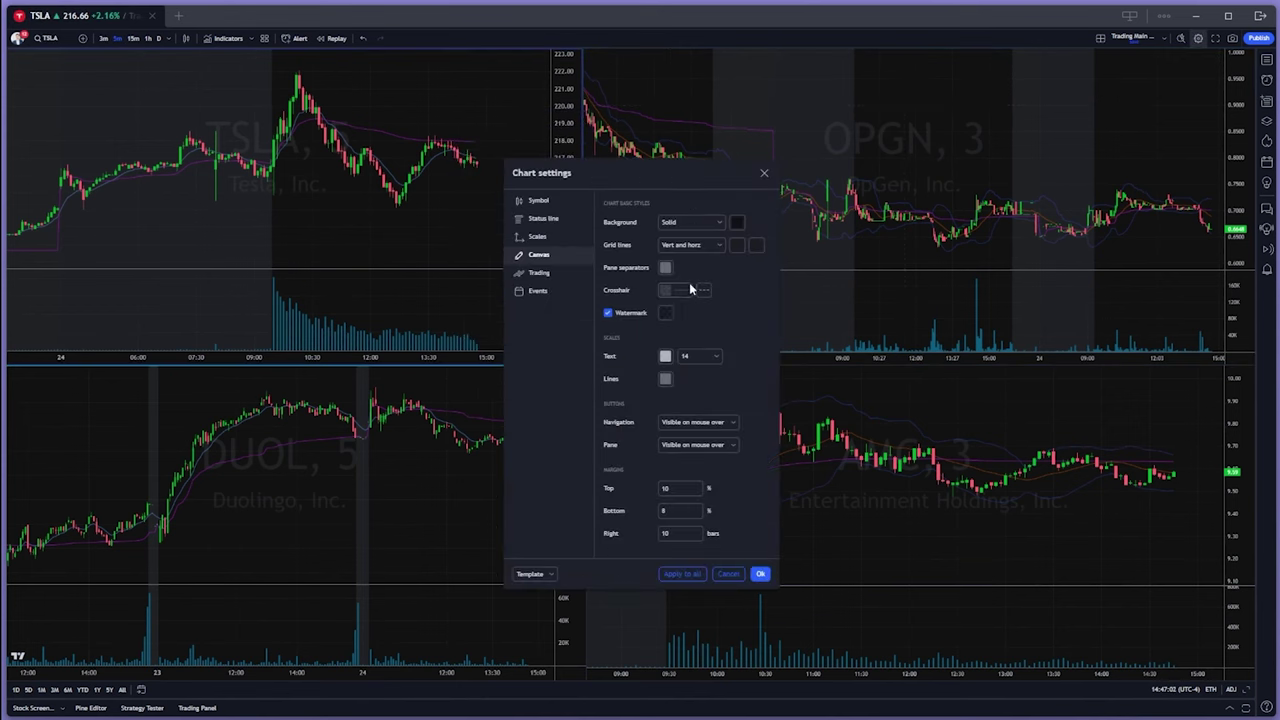
click(716, 358)
click(689, 452)
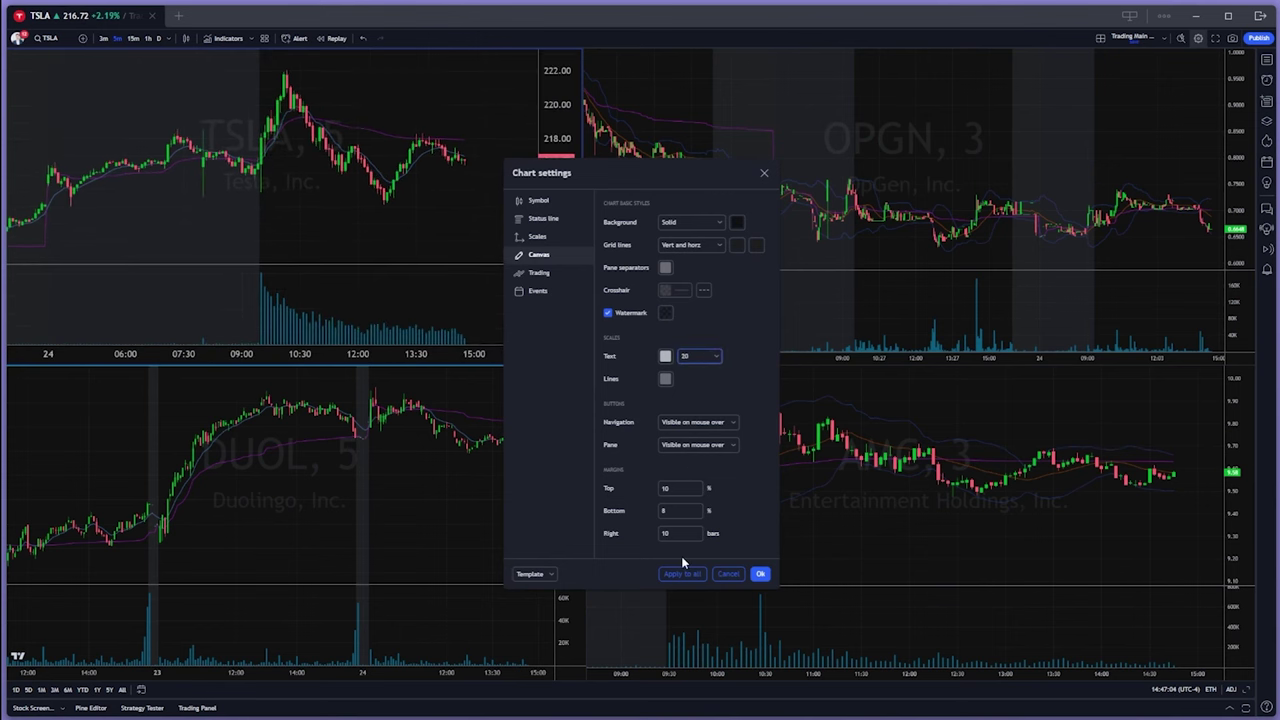
click(760, 573)
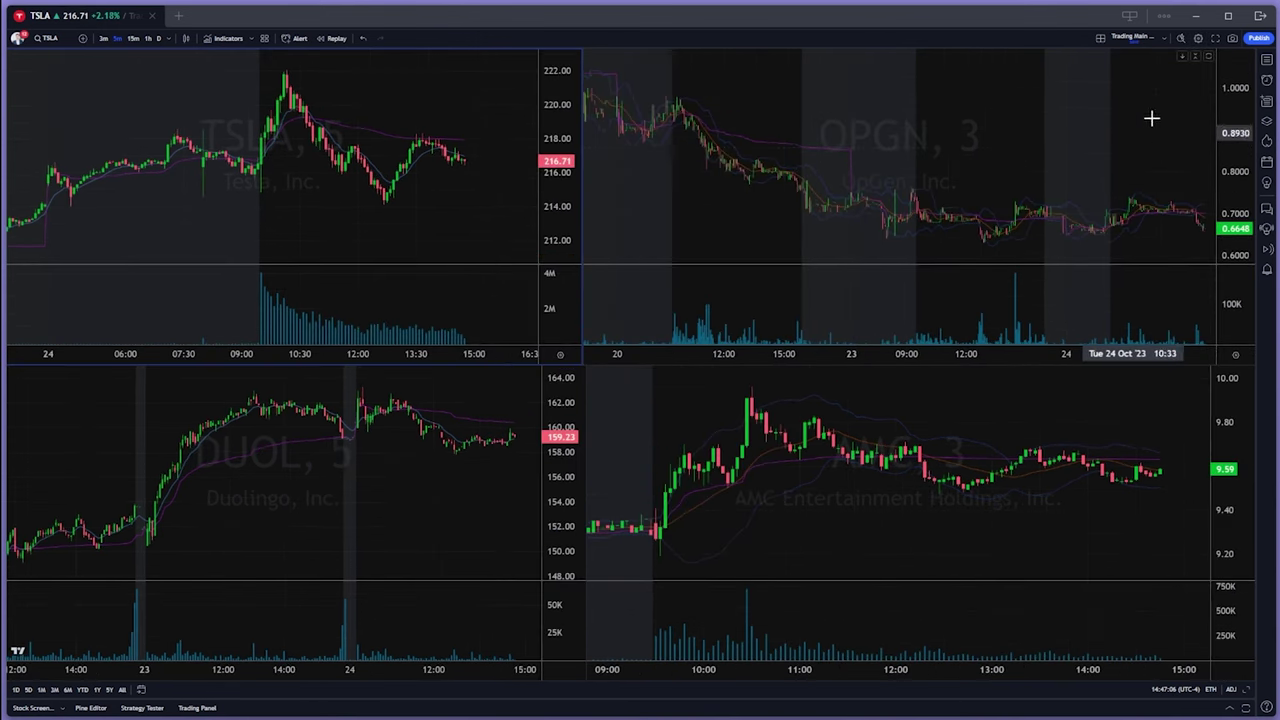
scroll(440, 173, up, 3)
- Pan and zoom the TSLA chart to show today's latest bars through 14:45
drag(440, 173, 376, 175)
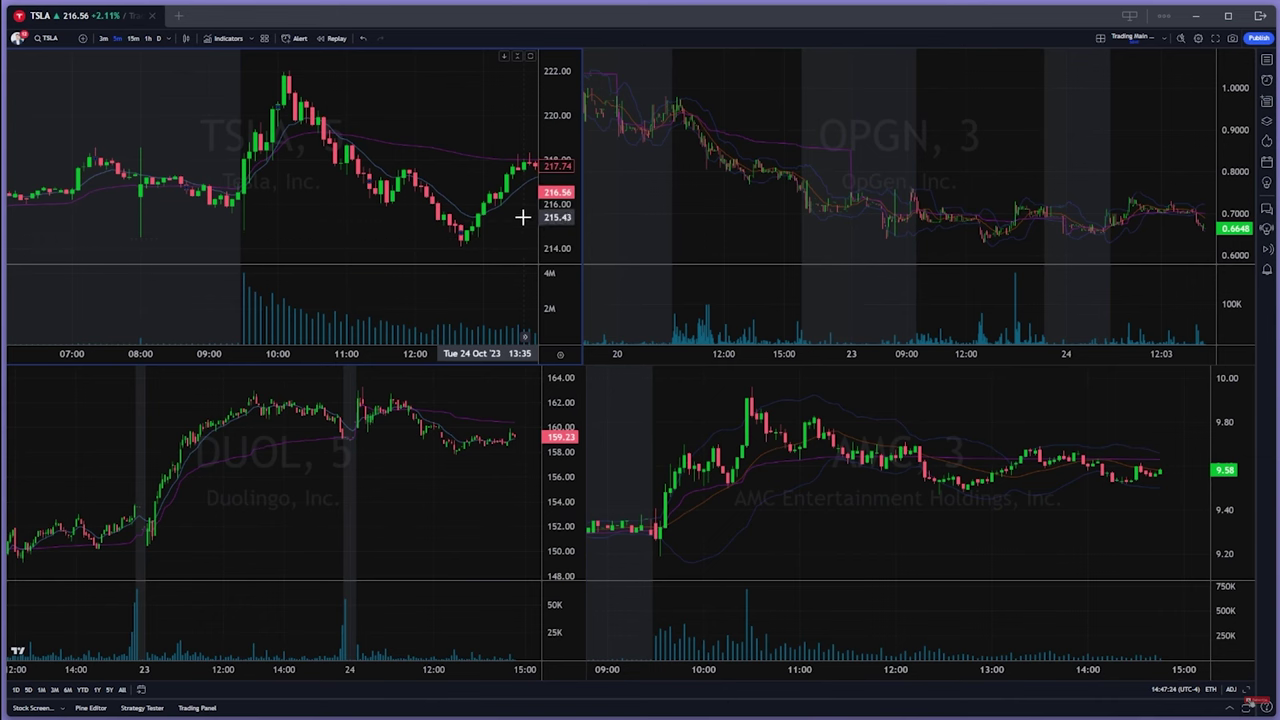
scroll(420, 180, down, 1)
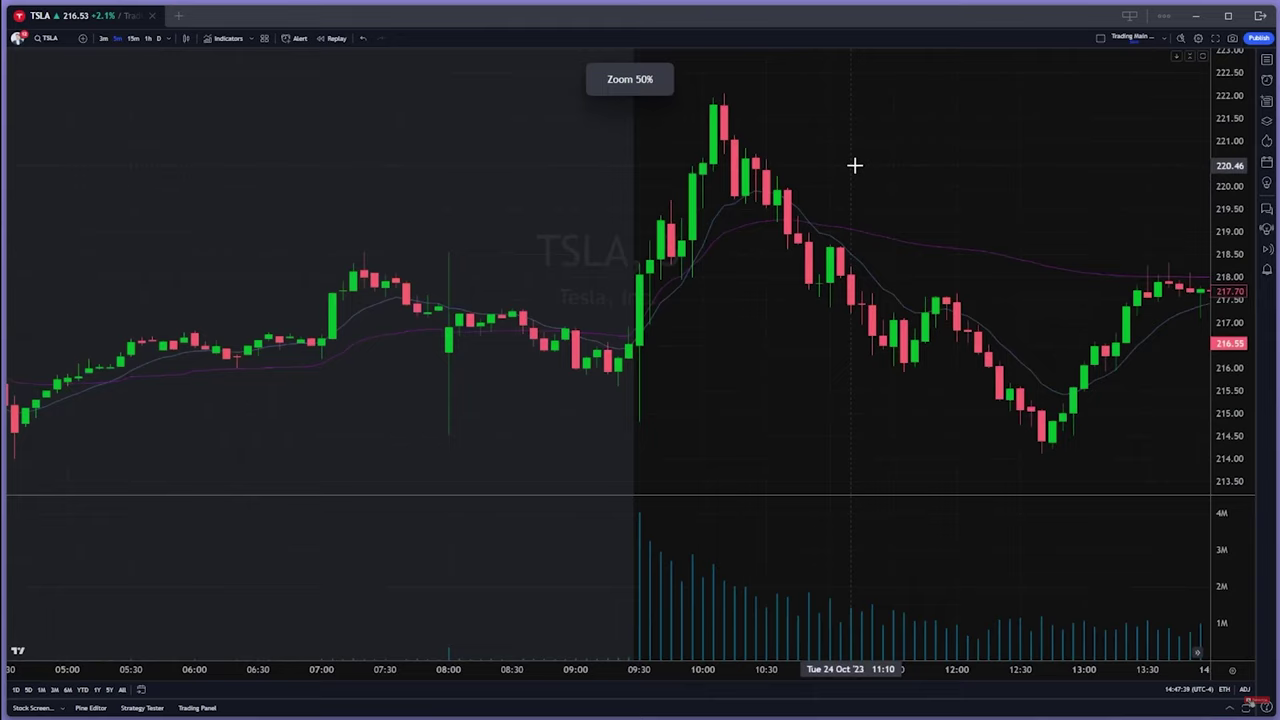
scroll(855, 165, up, 2)
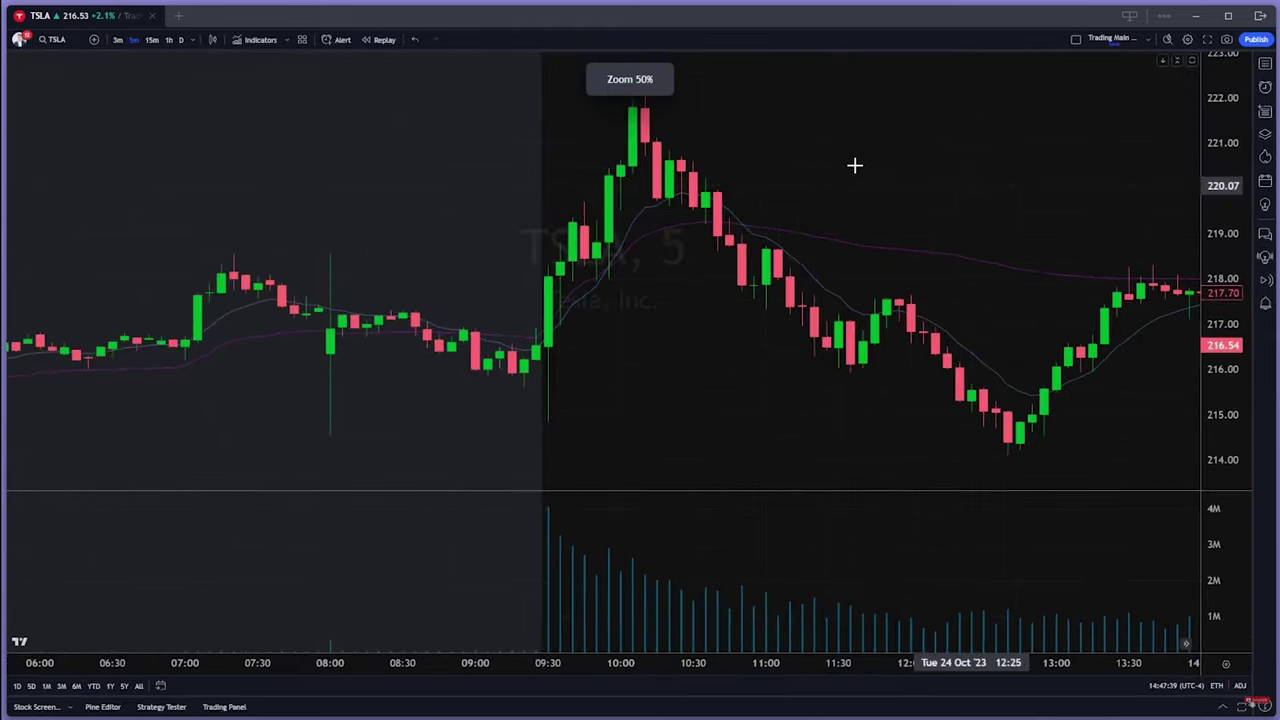
drag(855, 165, 670, 171)
scroll(723, 174, down, 1)
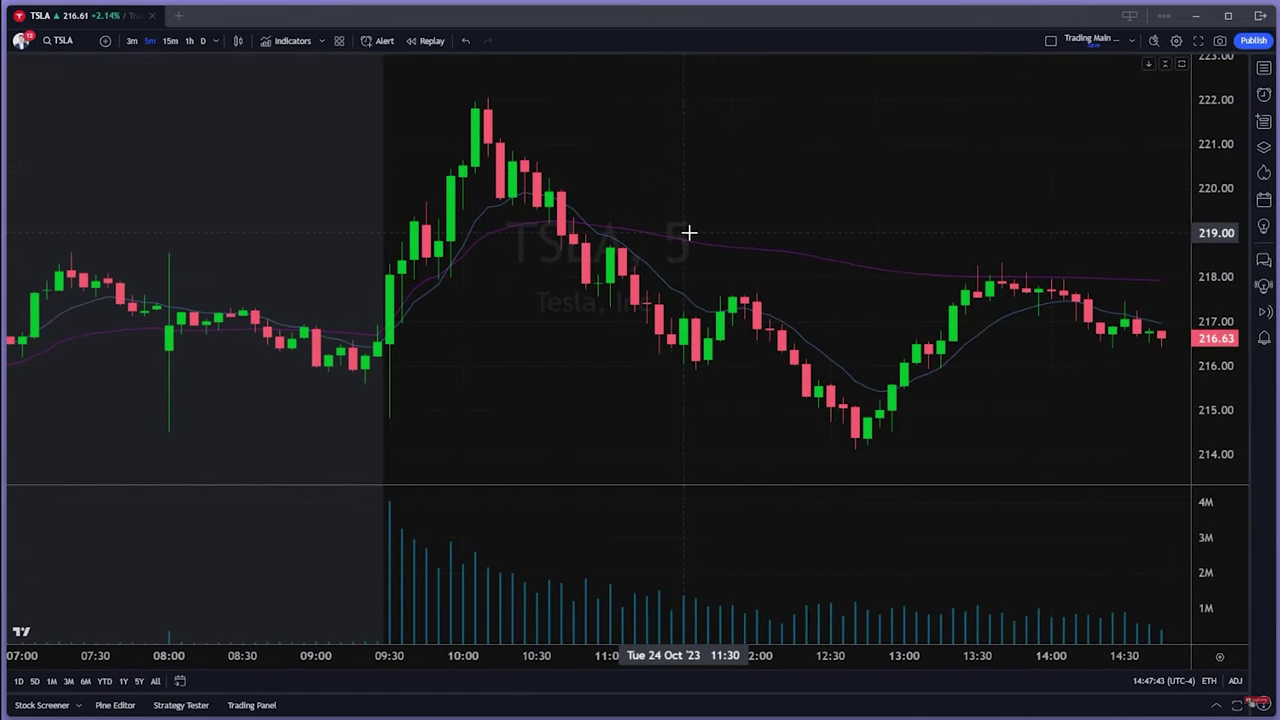
- Uncheck Months, Weeks, Days and Hours in the EMA's Visibility settings, keeping Minutes 1–10
right_click(663, 287)
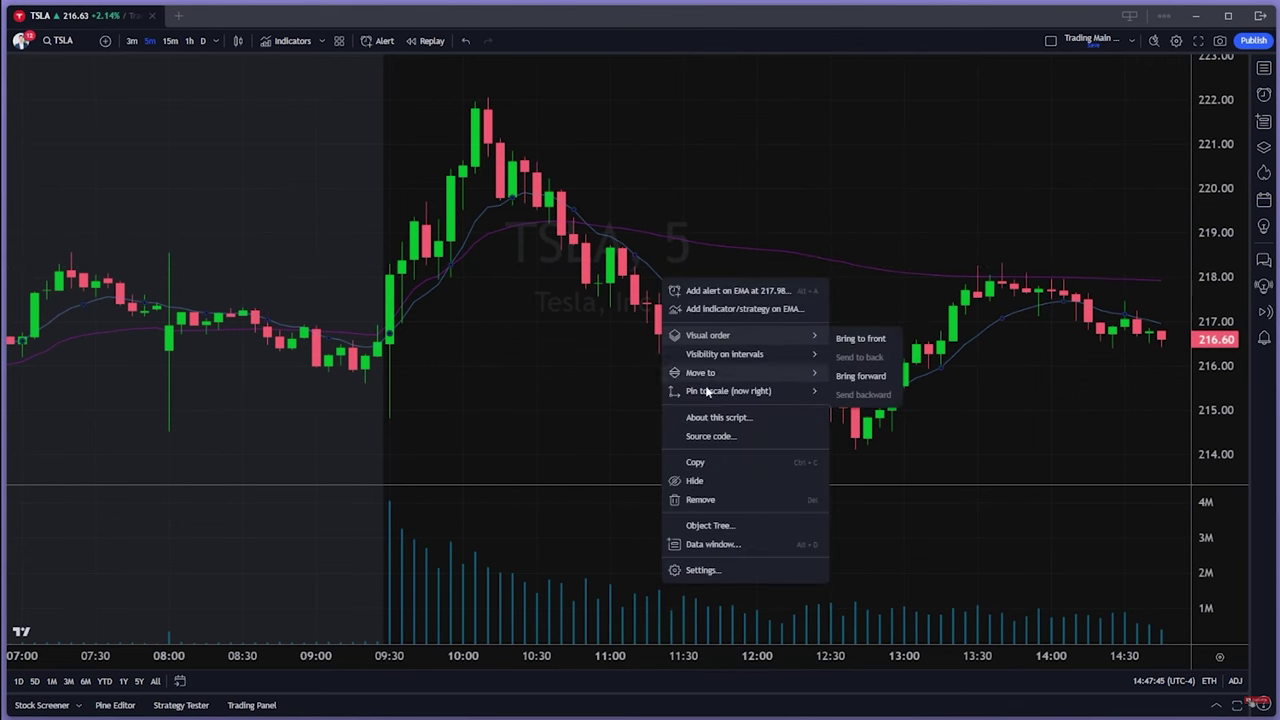
click(706, 569)
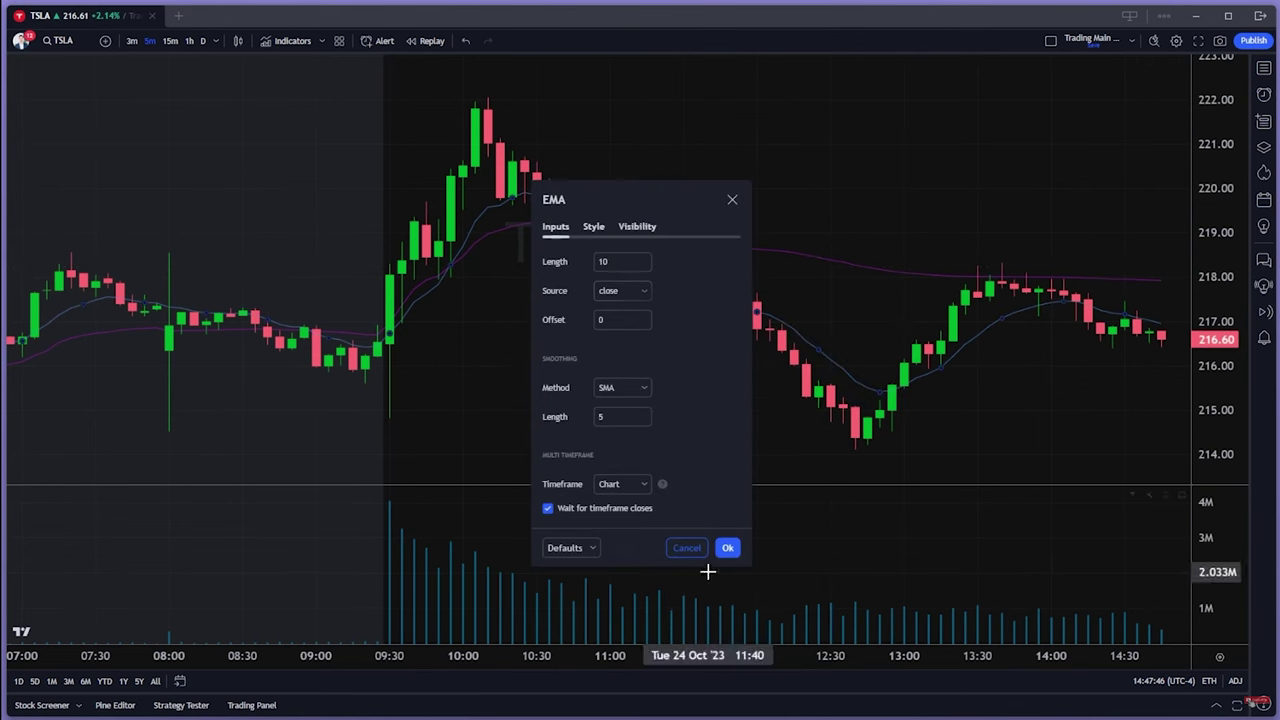
click(638, 229)
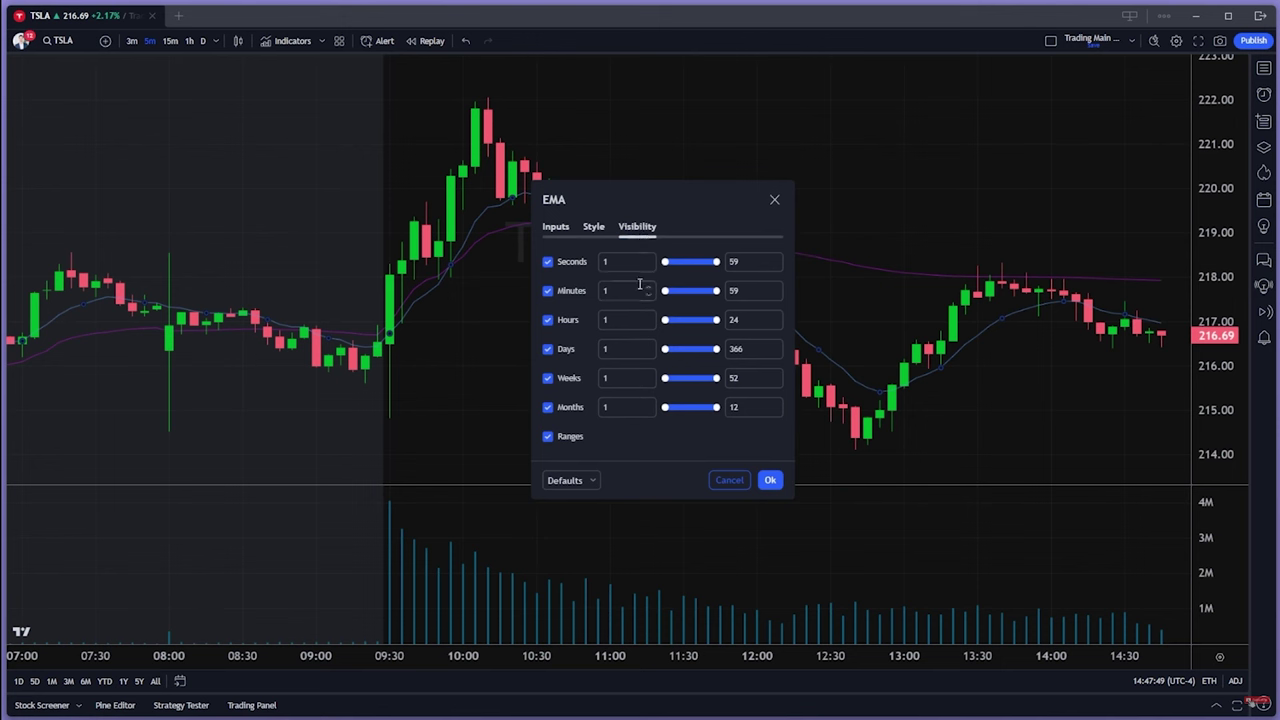
click(548, 407)
click(548, 378)
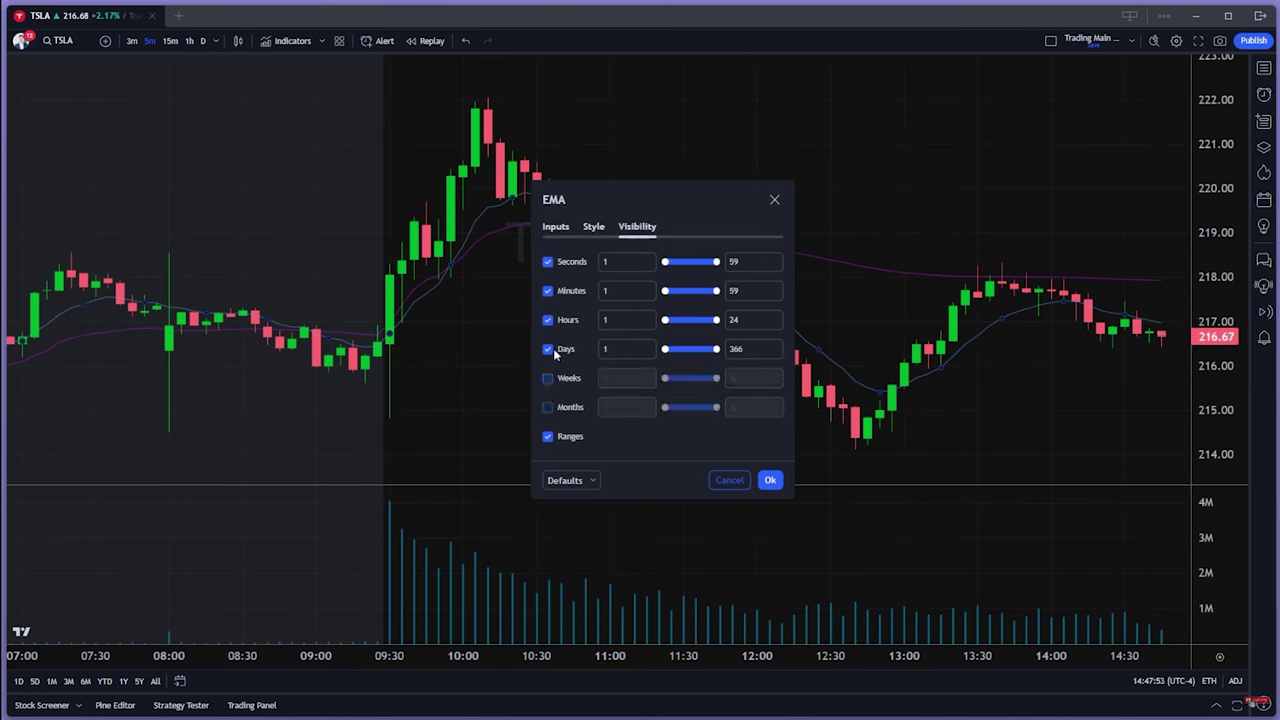
click(548, 349)
click(547, 320)
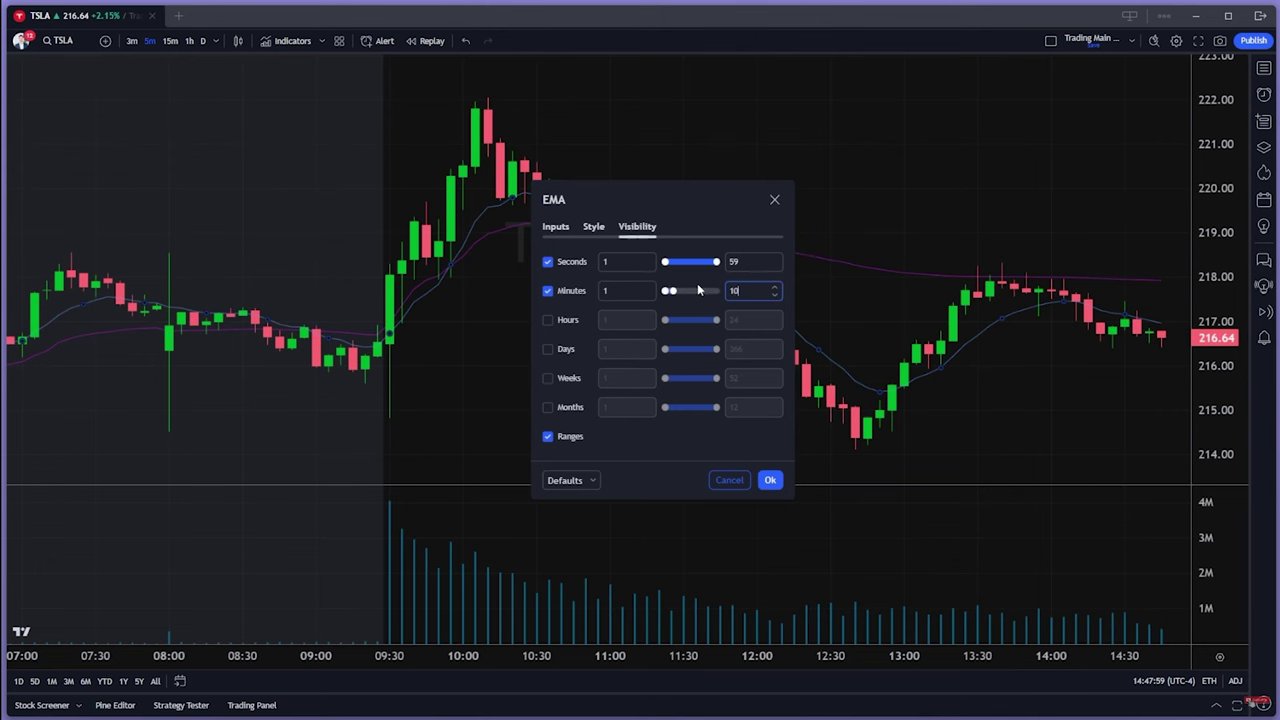
click(770, 480)
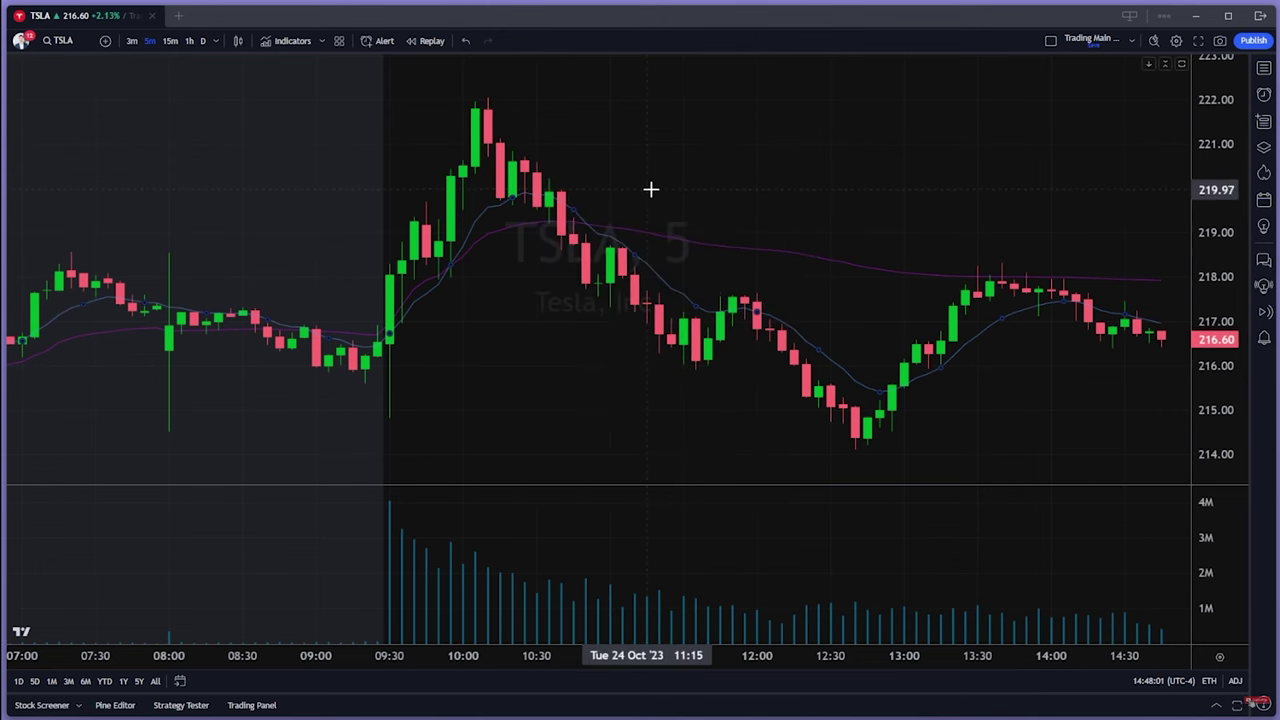
- Try the 15-minute and daily intervals on TSLA, panning back to earlier bars
click(170, 41)
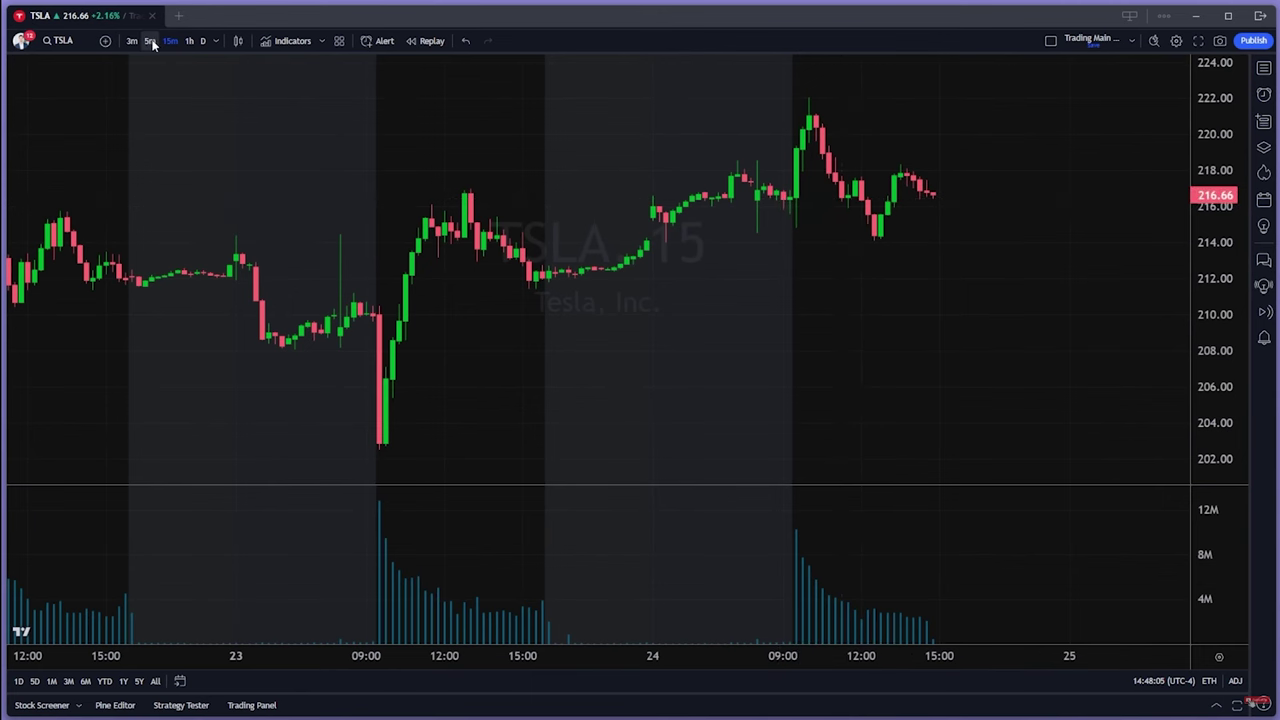
click(150, 41)
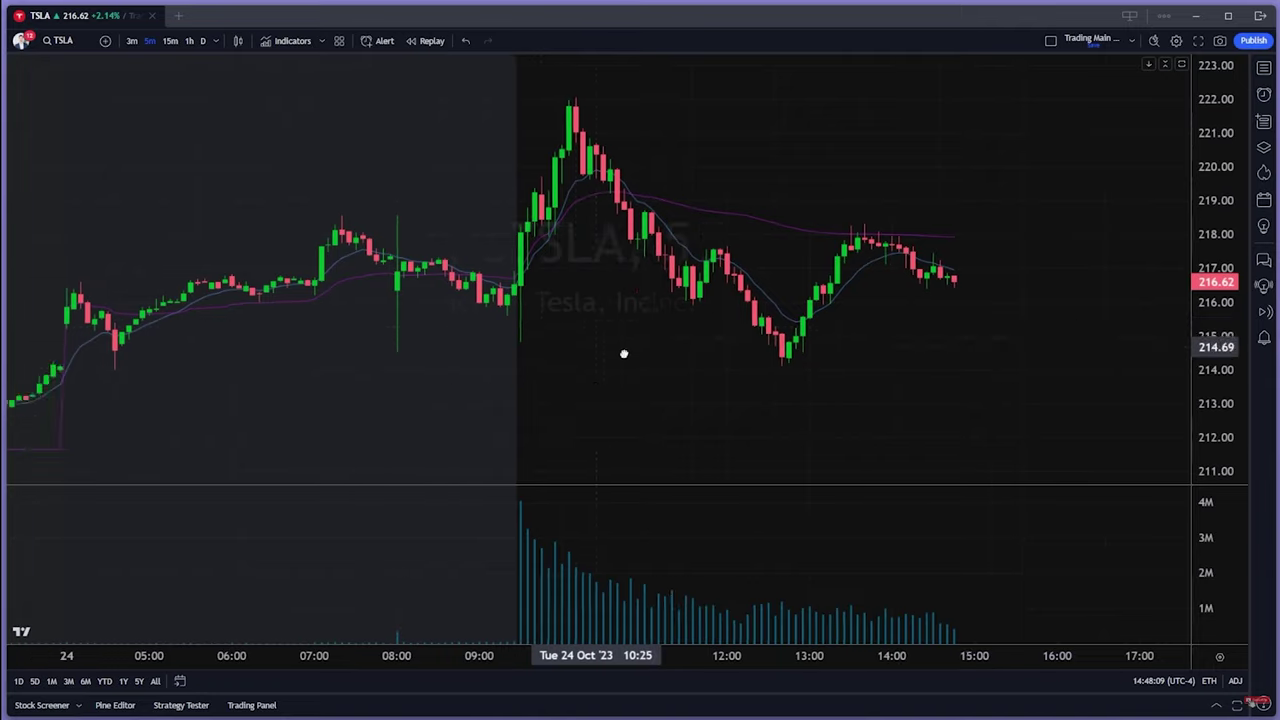
drag(623, 354, 777, 383)
scroll(780, 388, up, 2)
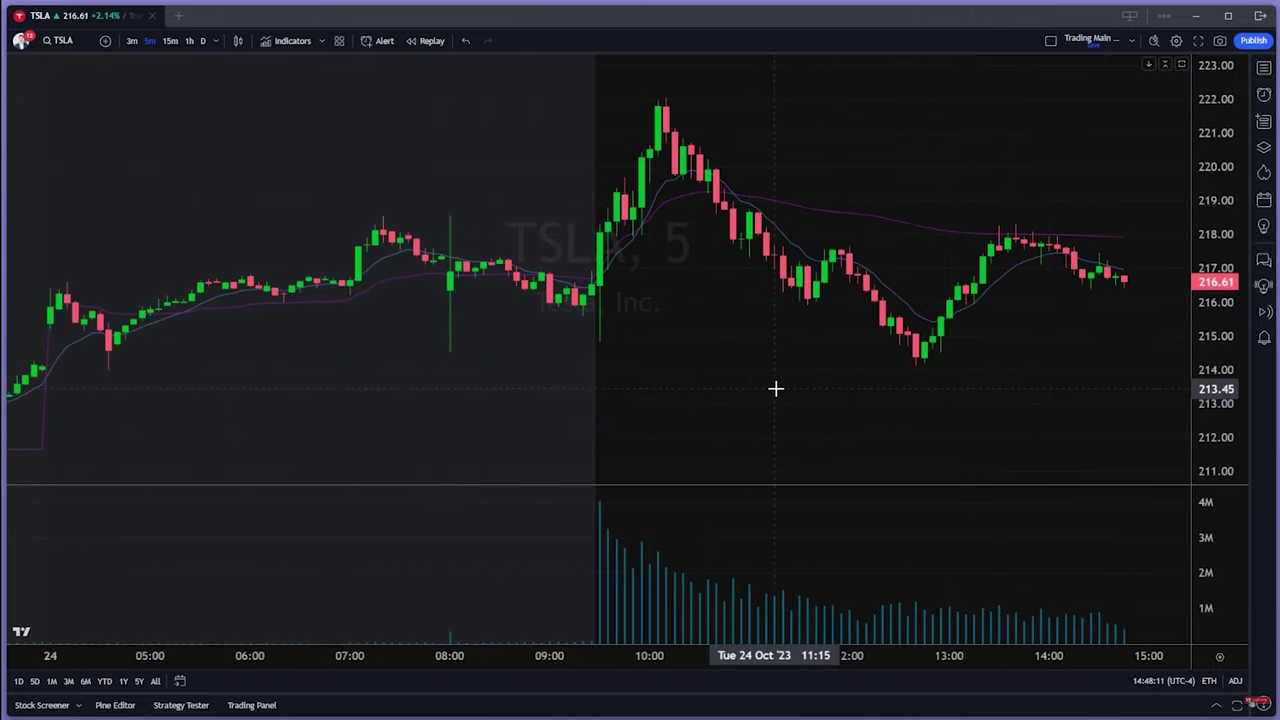
click(202, 41)
scroll(997, 263, down, 4)
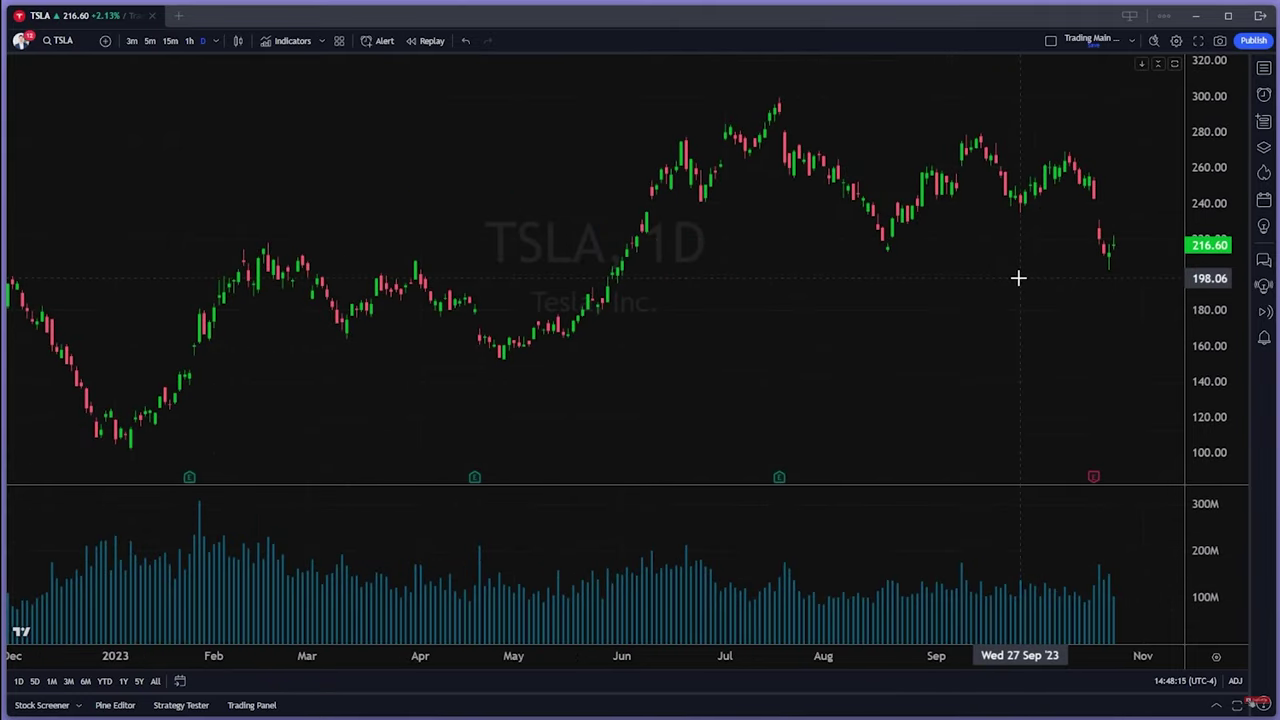
scroll(1018, 277, up, 3)
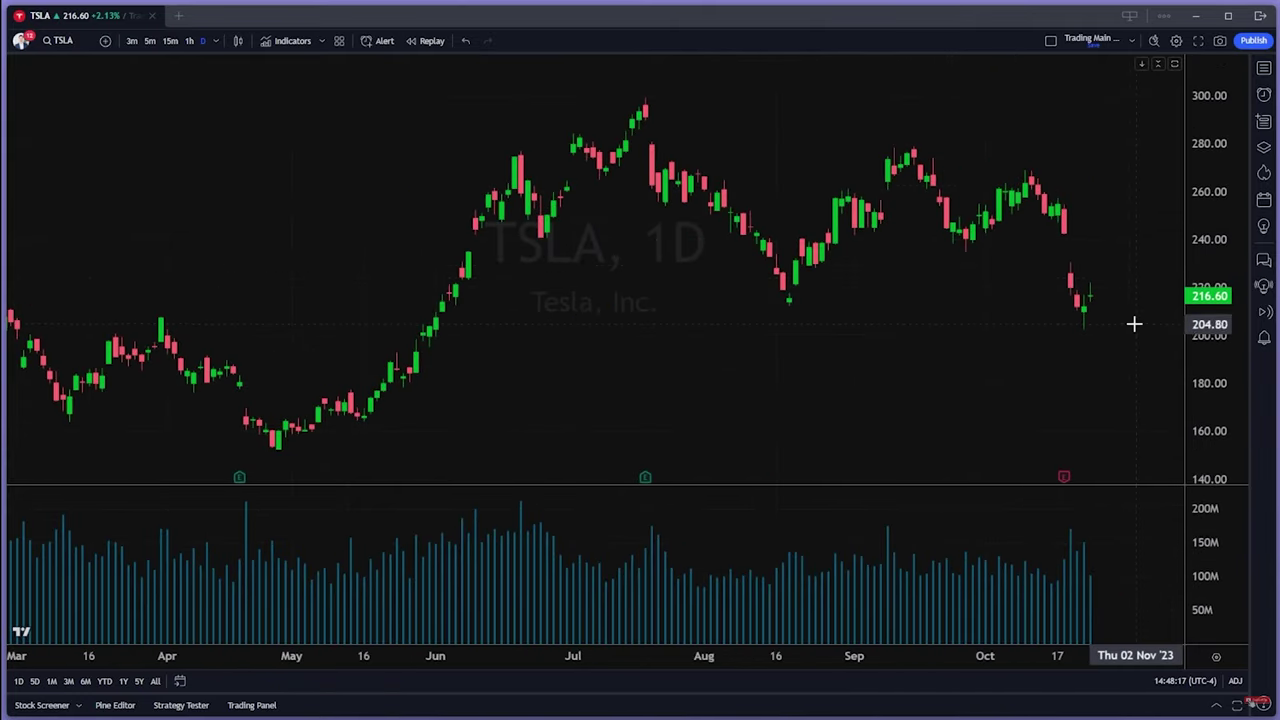
- Return to 5-minute candles and zoom until the last day and a half fills the view
click(149, 41)
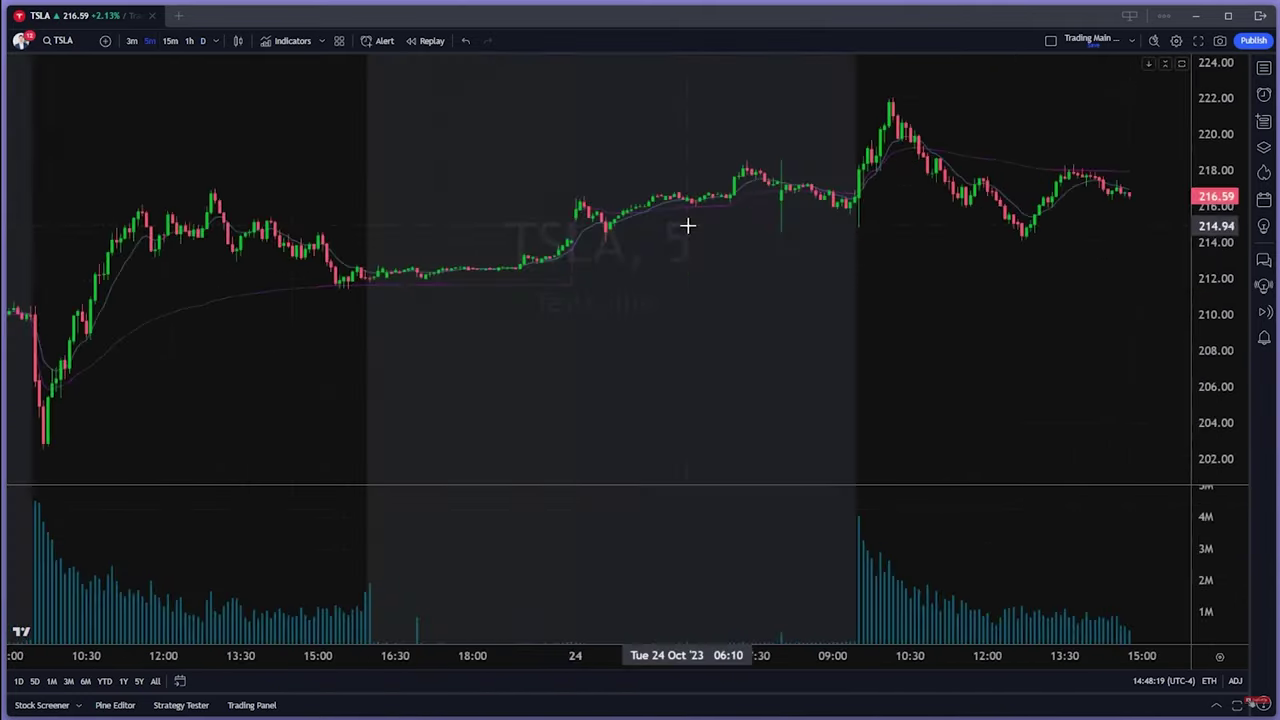
scroll(690, 230, up, 3)
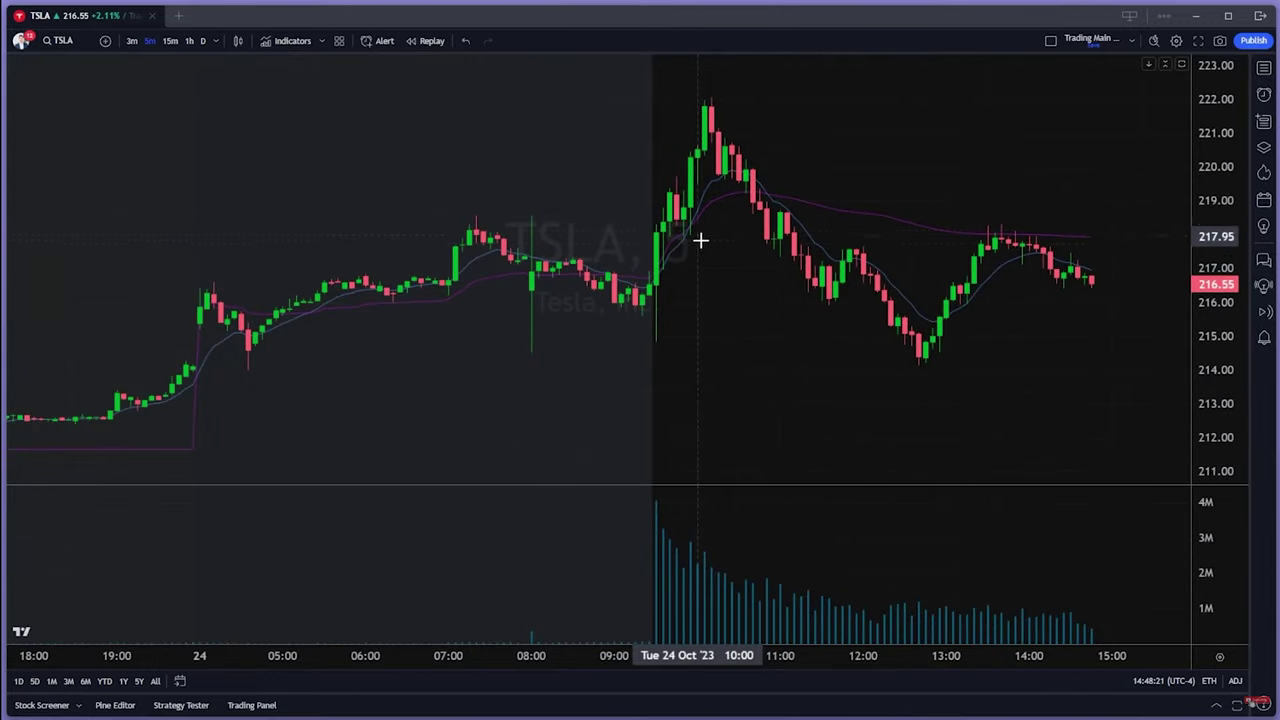
scroll(700, 240, up, 3)
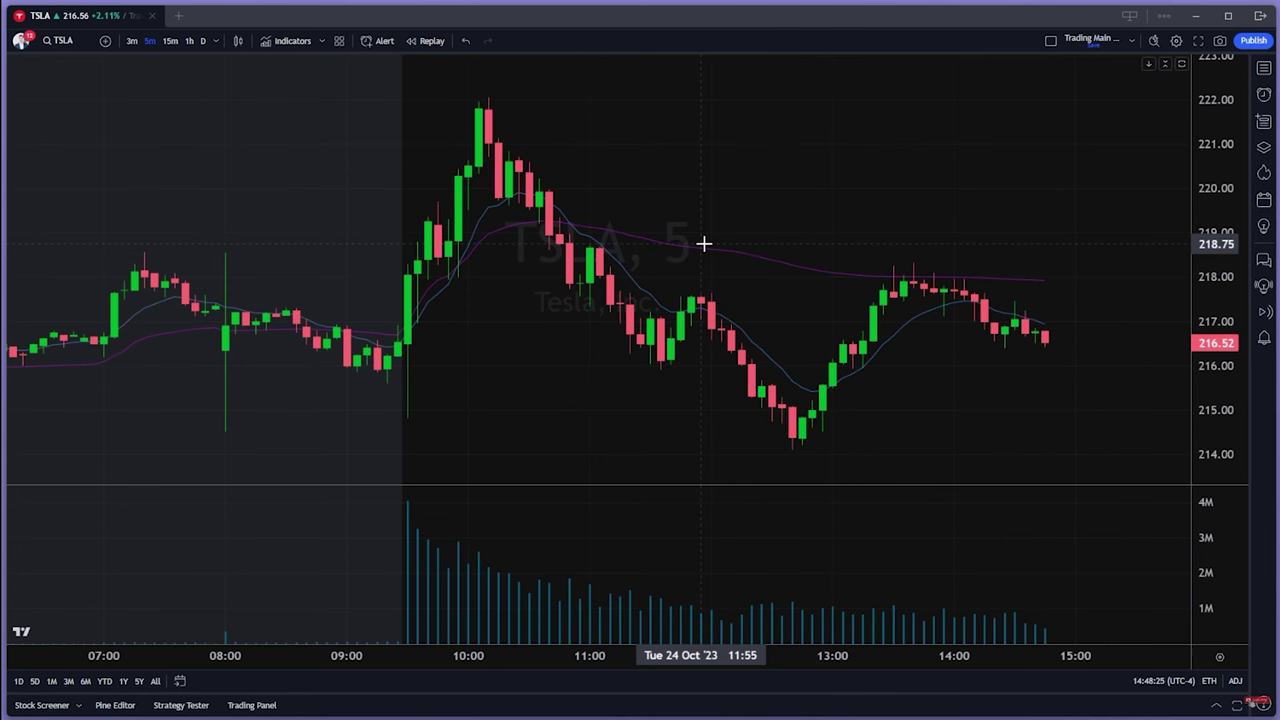
scroll(703, 246, down, 2)
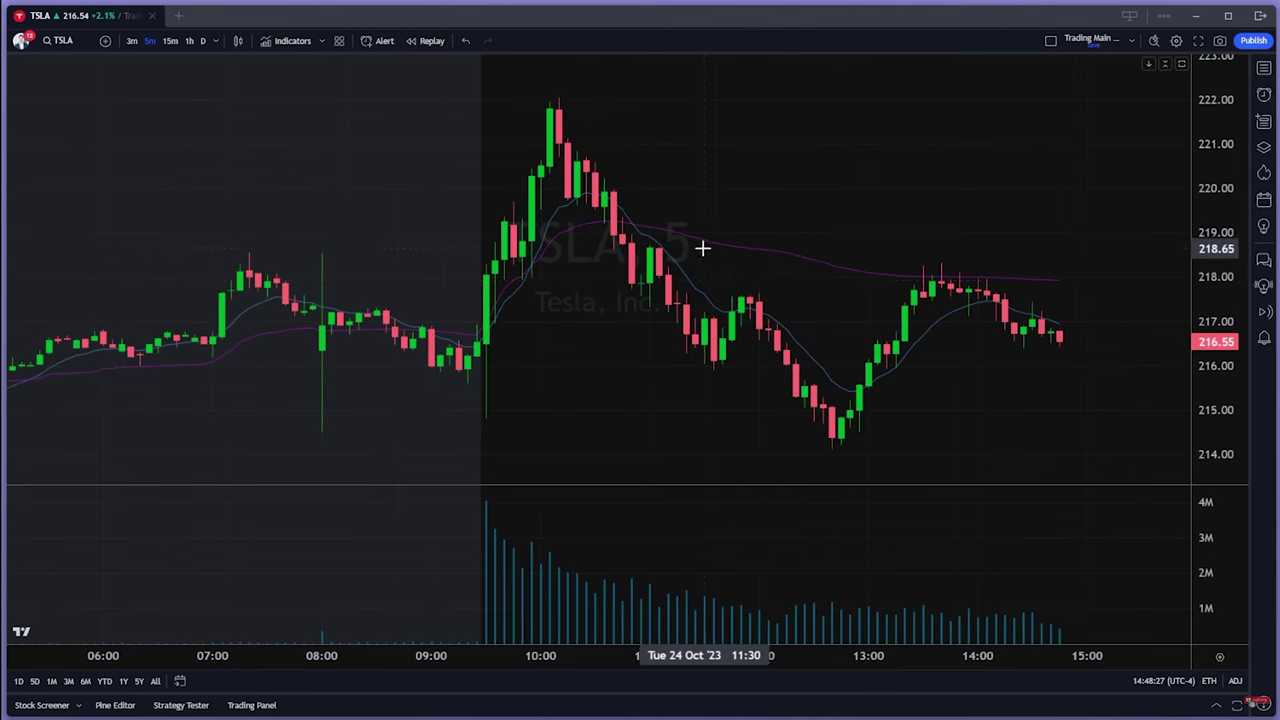
scroll(757, 377, down, 2)
scroll(745, 381, down, 1)
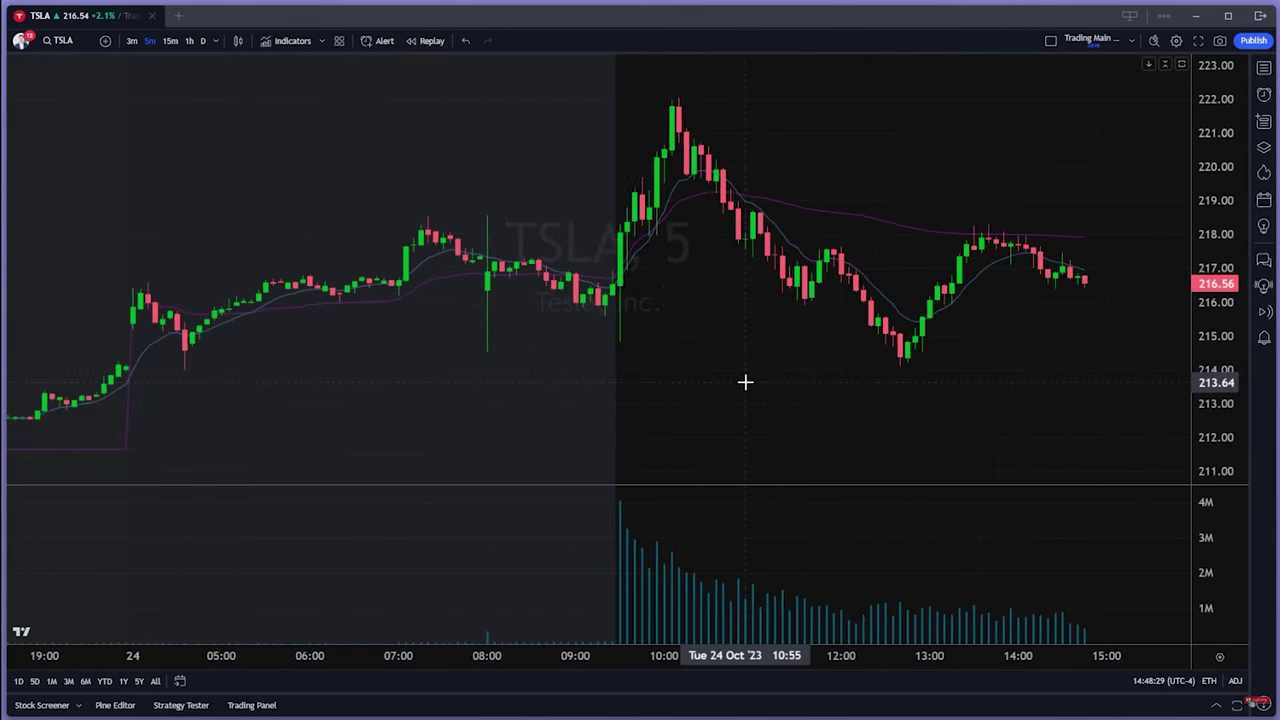
scroll(745, 381, up, 3)
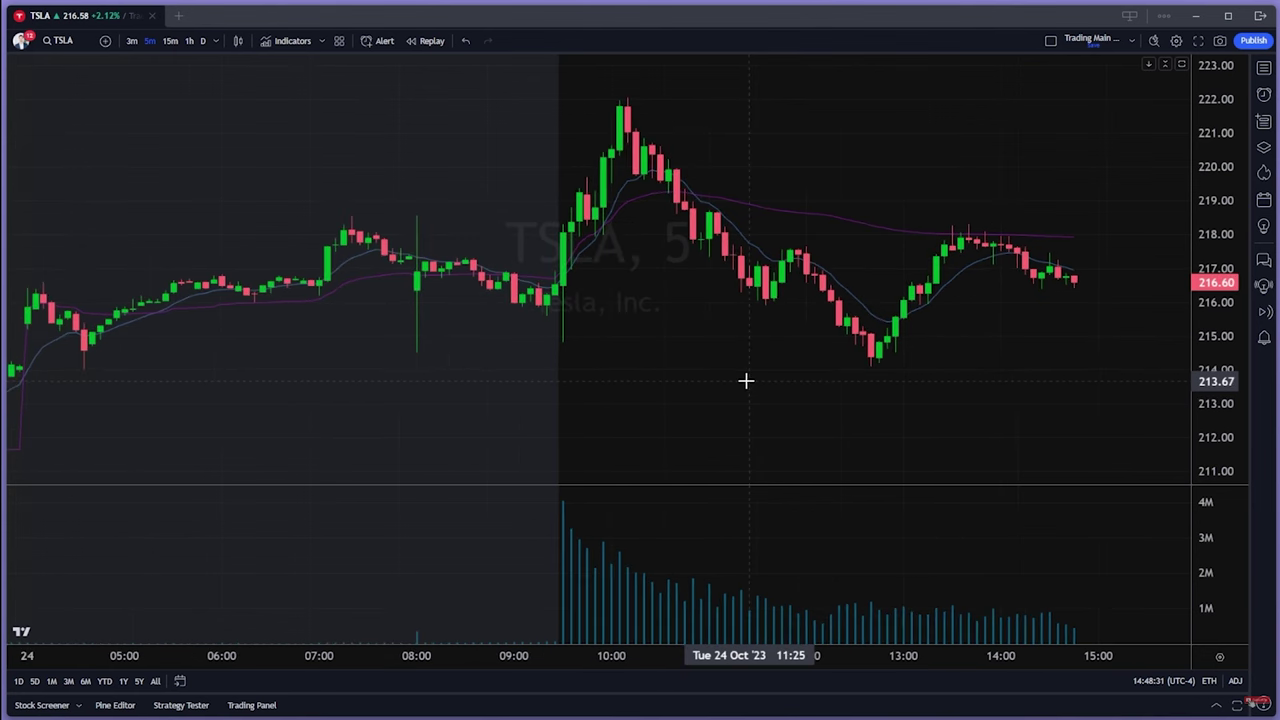
scroll(748, 380, down, 3)
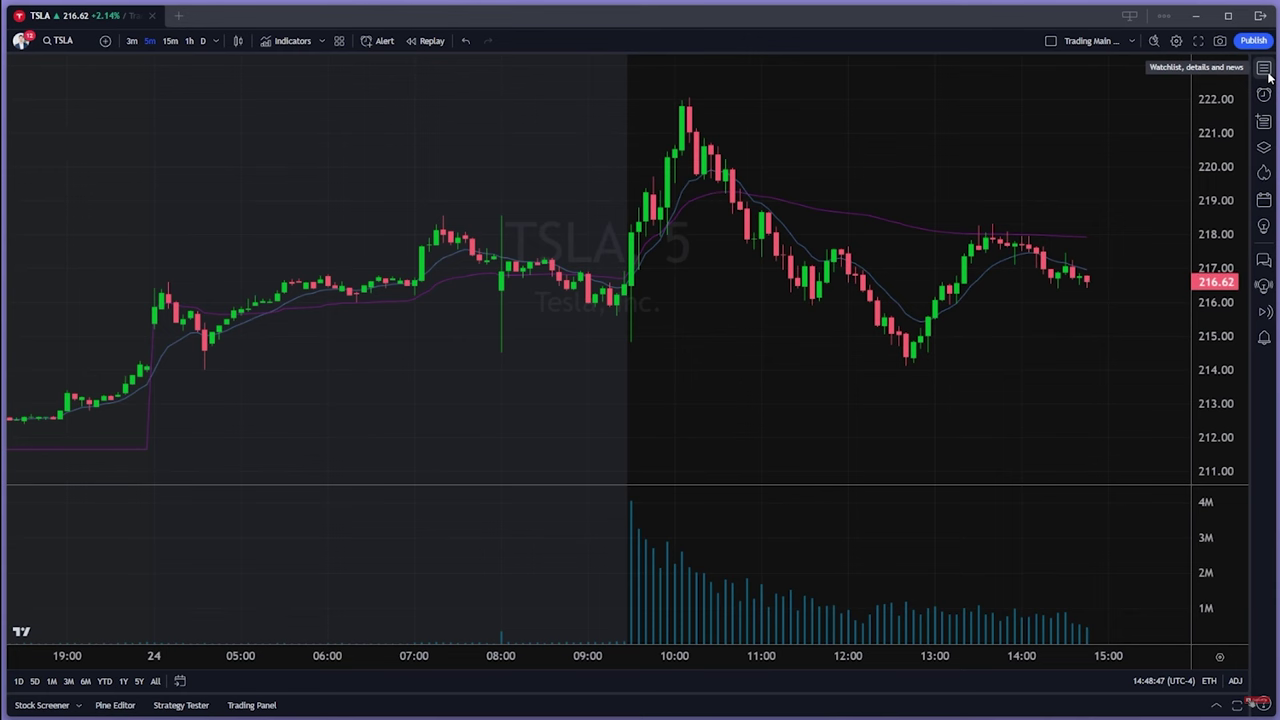
scroll(1106, 129, down, 1)
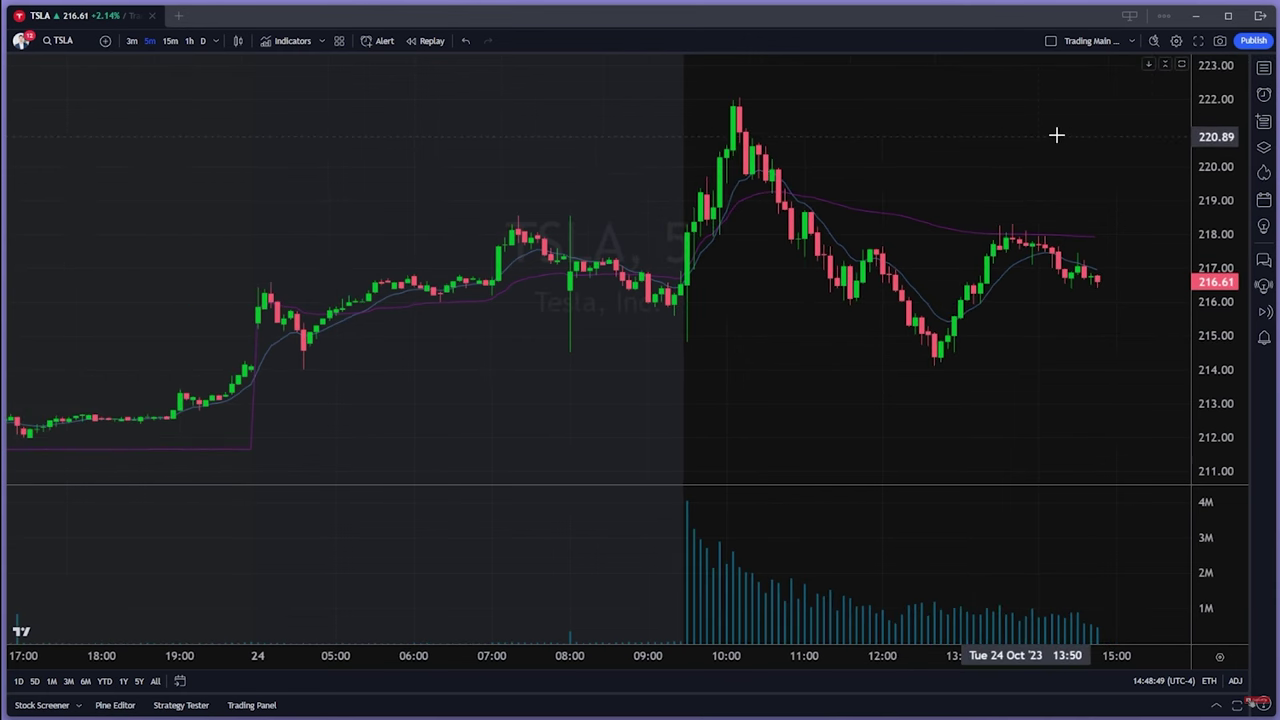
- Add TSLA, AMZN, MSFT, META and NFLX to Recent Runner, then remove NFLX
click(1264, 68)
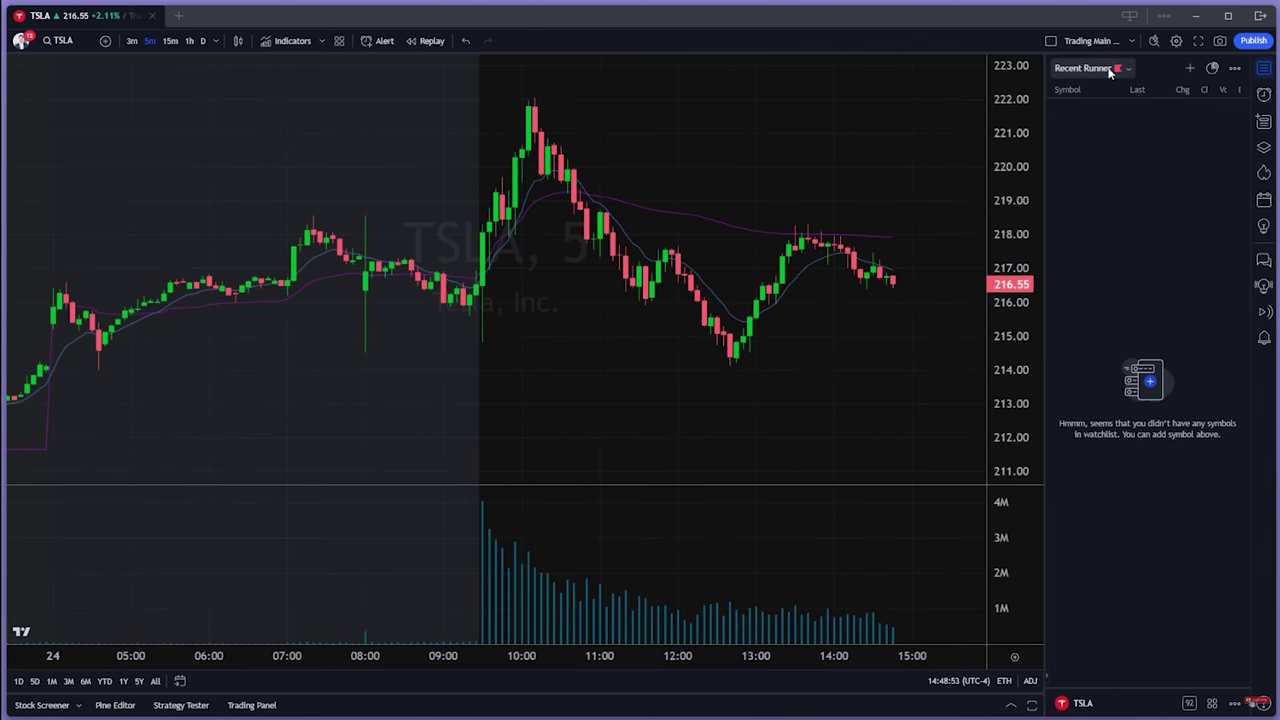
click(1189, 68)
key(Return)
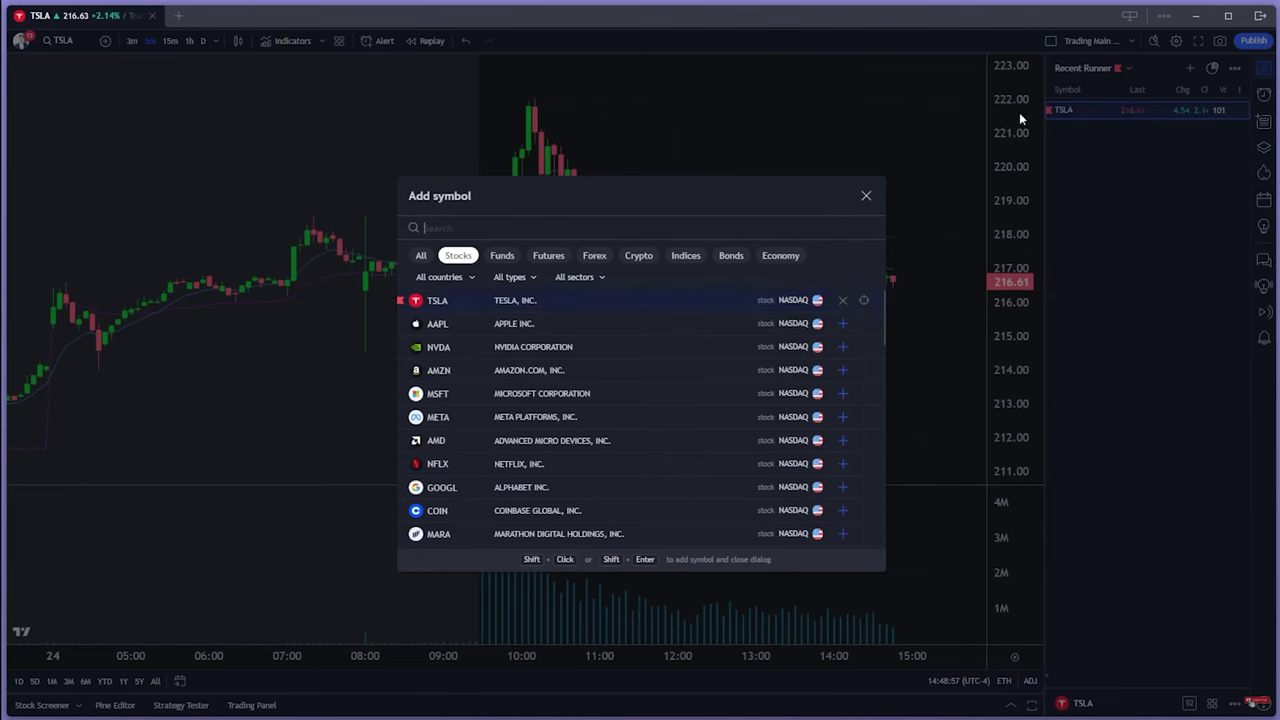
click(554, 371)
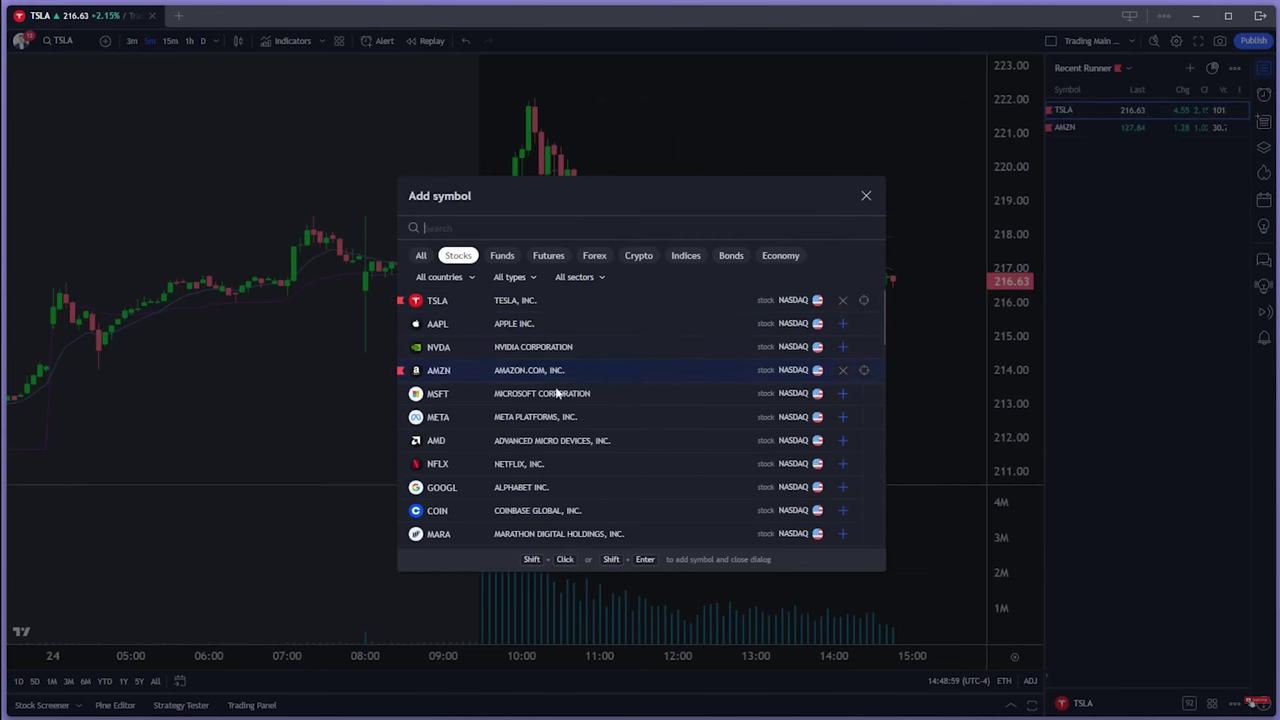
click(555, 394)
click(553, 428)
click(548, 458)
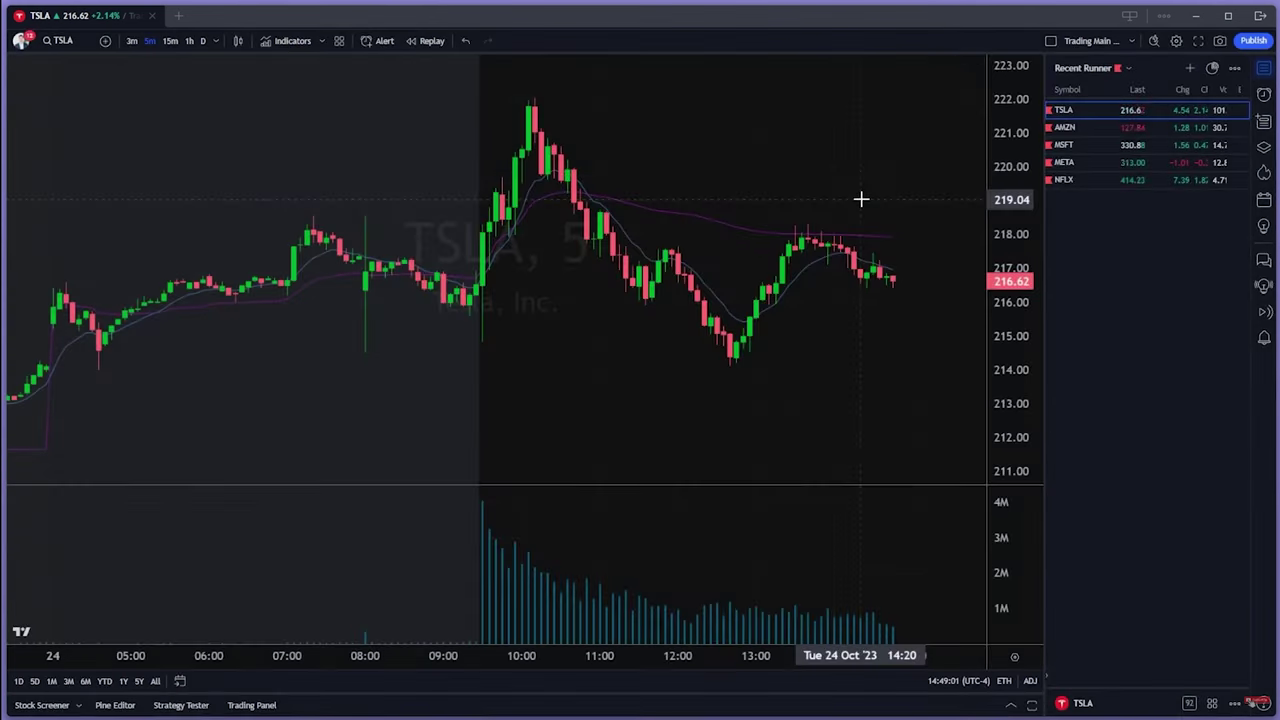
click(865, 196)
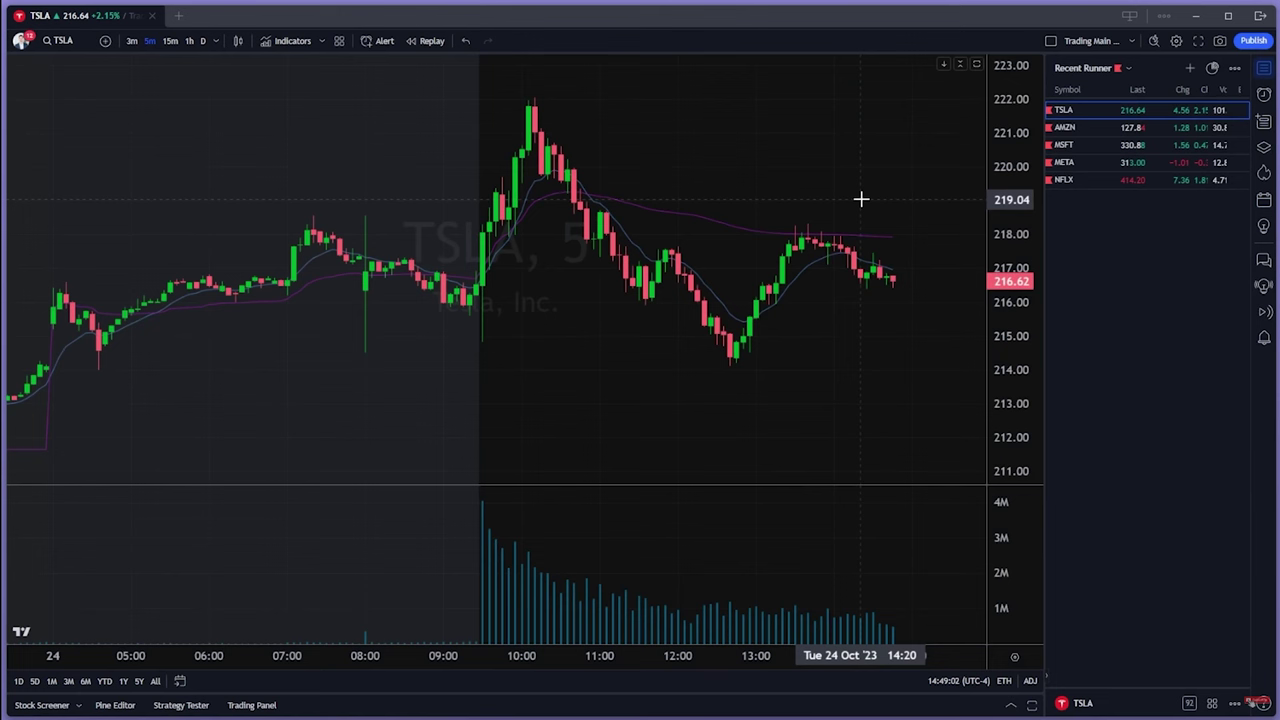
click(1049, 180)
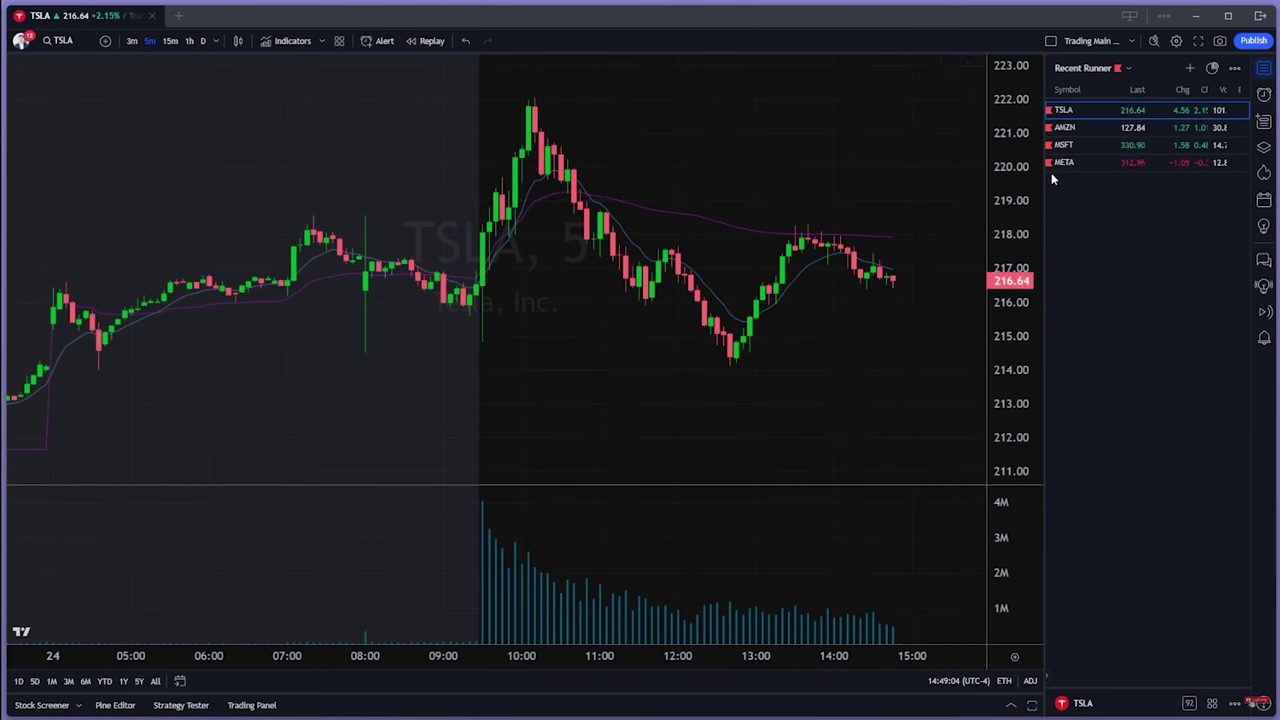
- Switch to the empty Watchlist list and back to Recent Runner, then open its options menu
click(1085, 68)
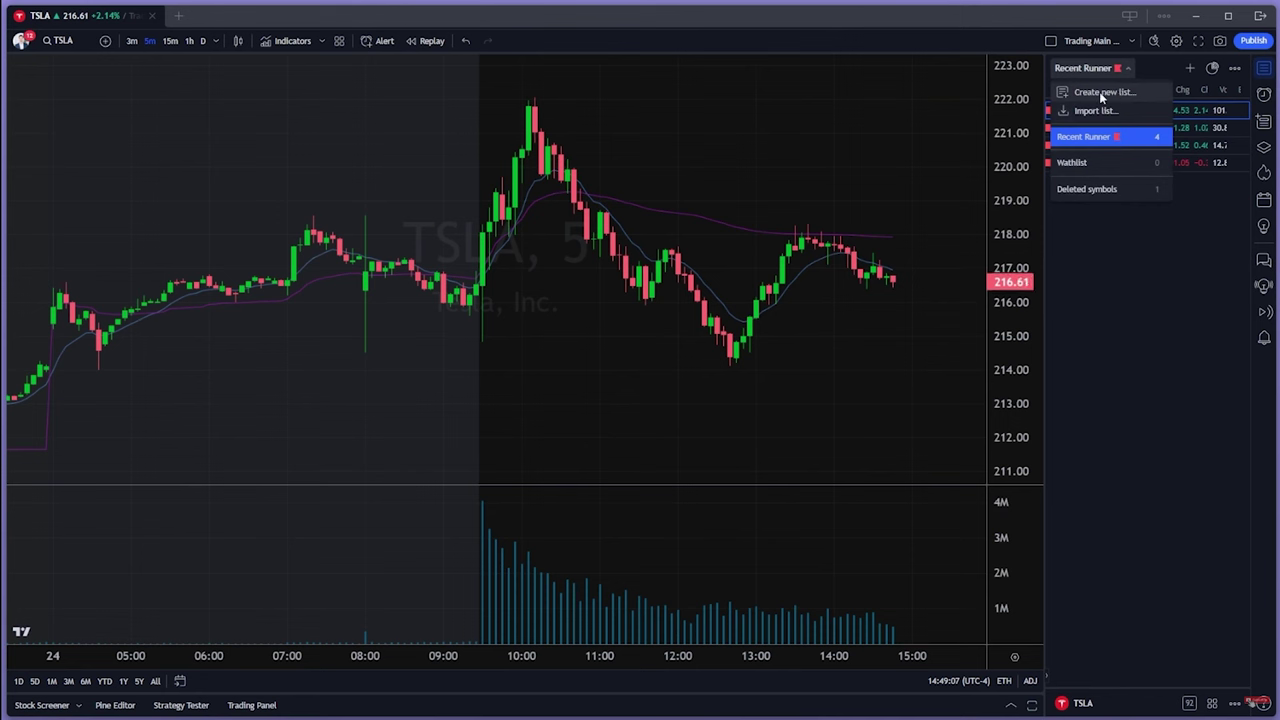
click(1126, 252)
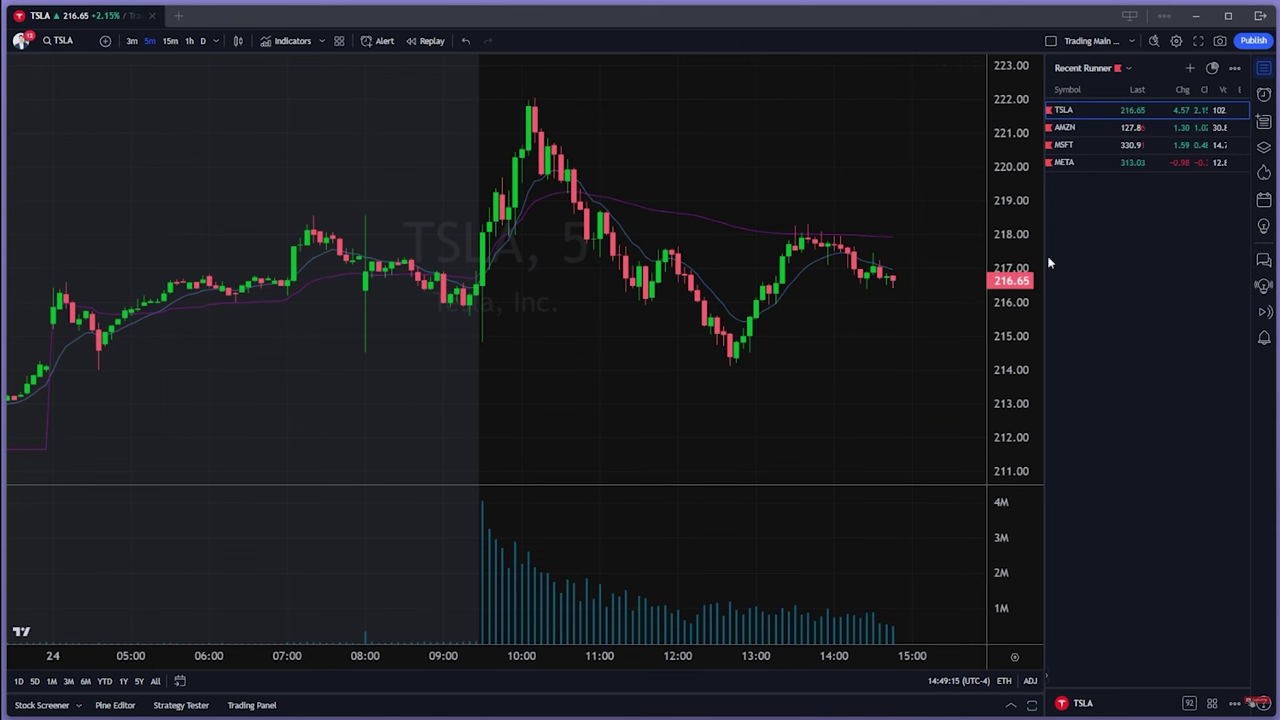
click(1090, 68)
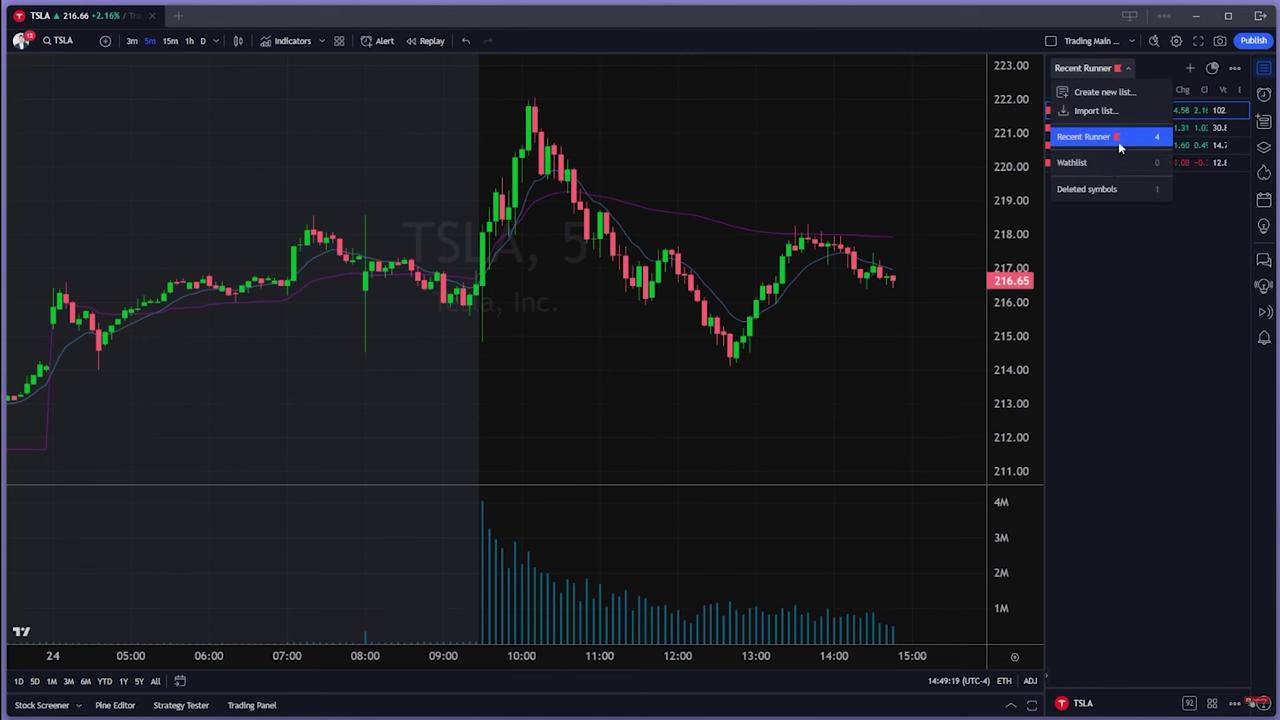
click(1119, 166)
click(1075, 68)
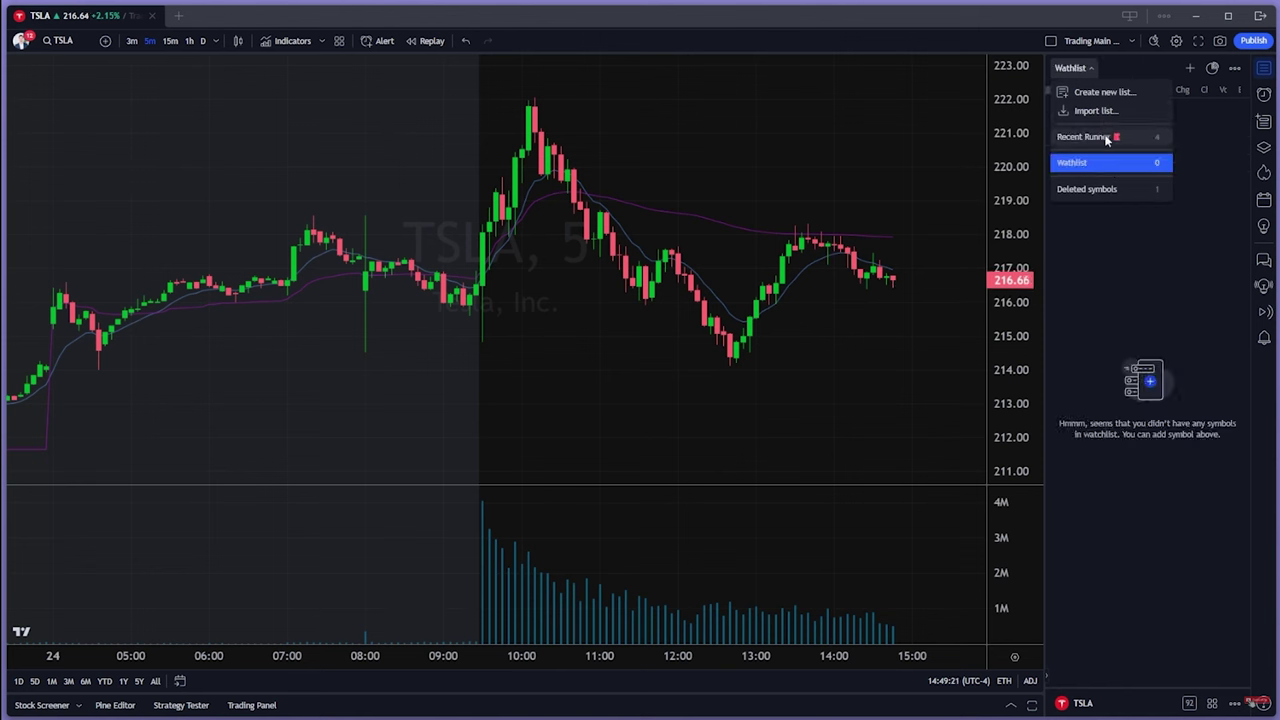
click(1095, 136)
click(1235, 68)
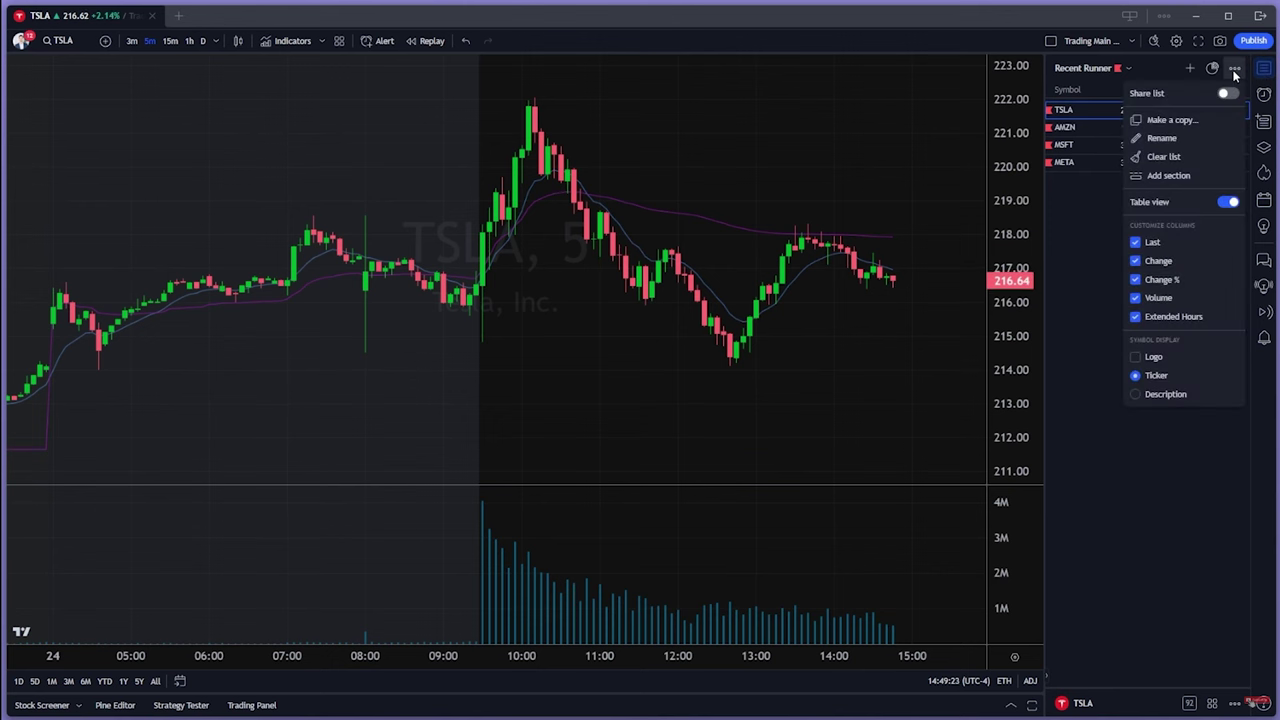
- Add a section named DAY 1 at the top of the Recent Runner list
click(1171, 178)
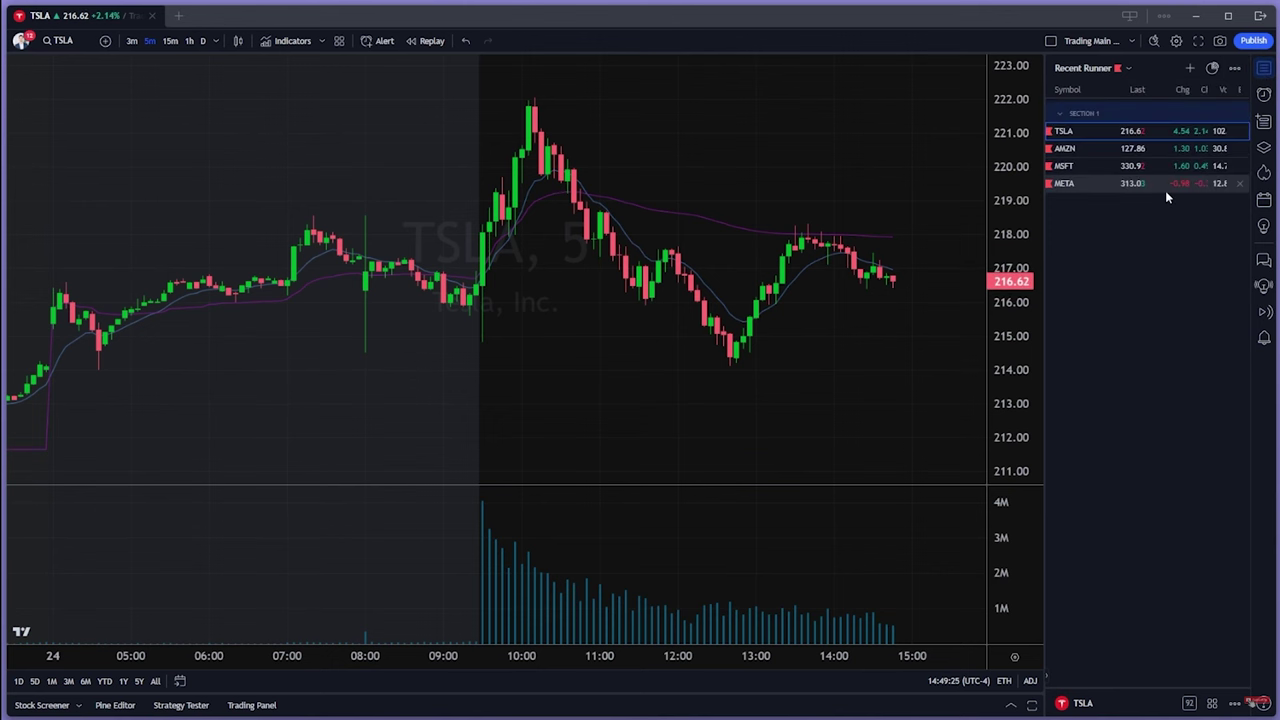
double_click(1083, 114)
text(D)
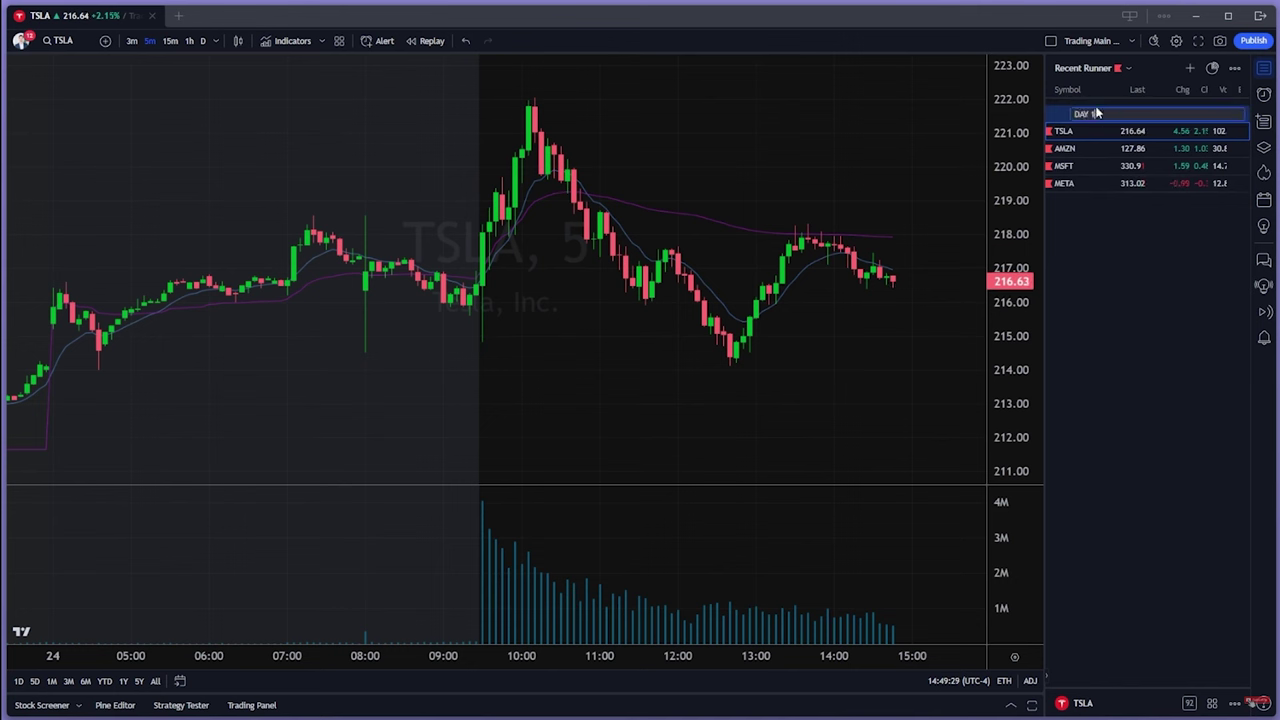
text(AY 1)
key(Return)
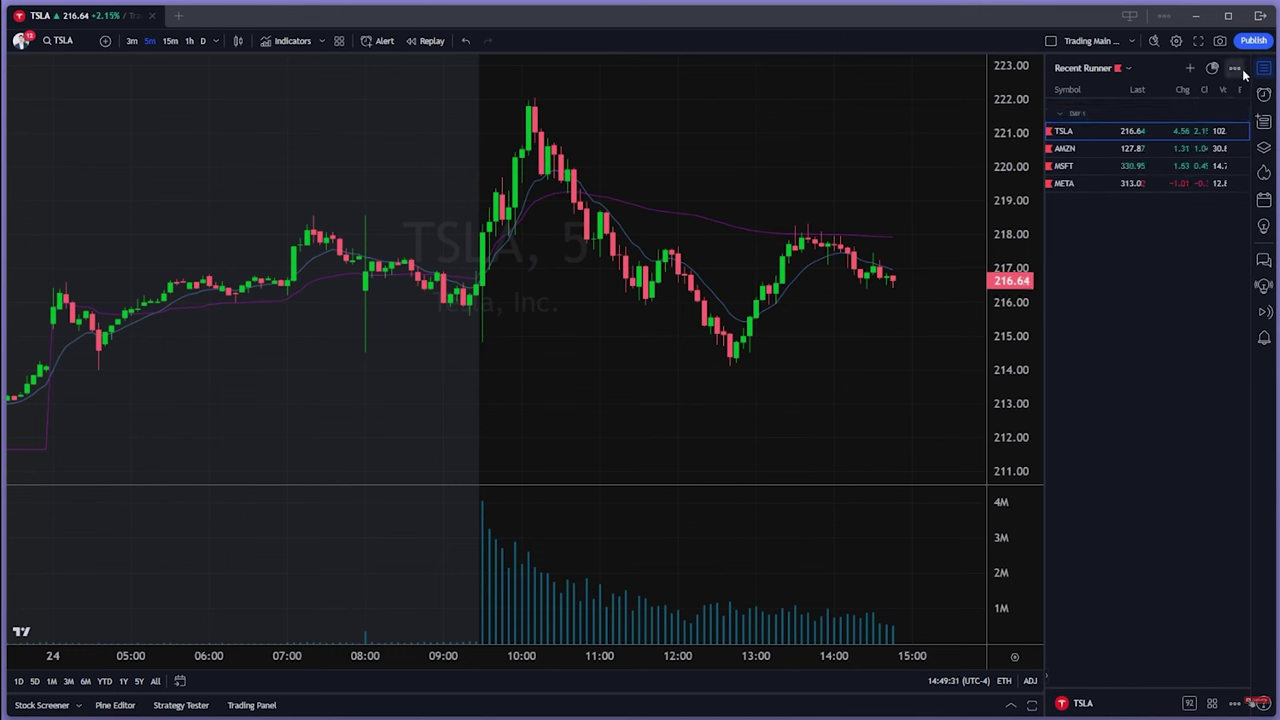
- Add a second section named MTD and move it below META
click(1234, 67)
click(1168, 175)
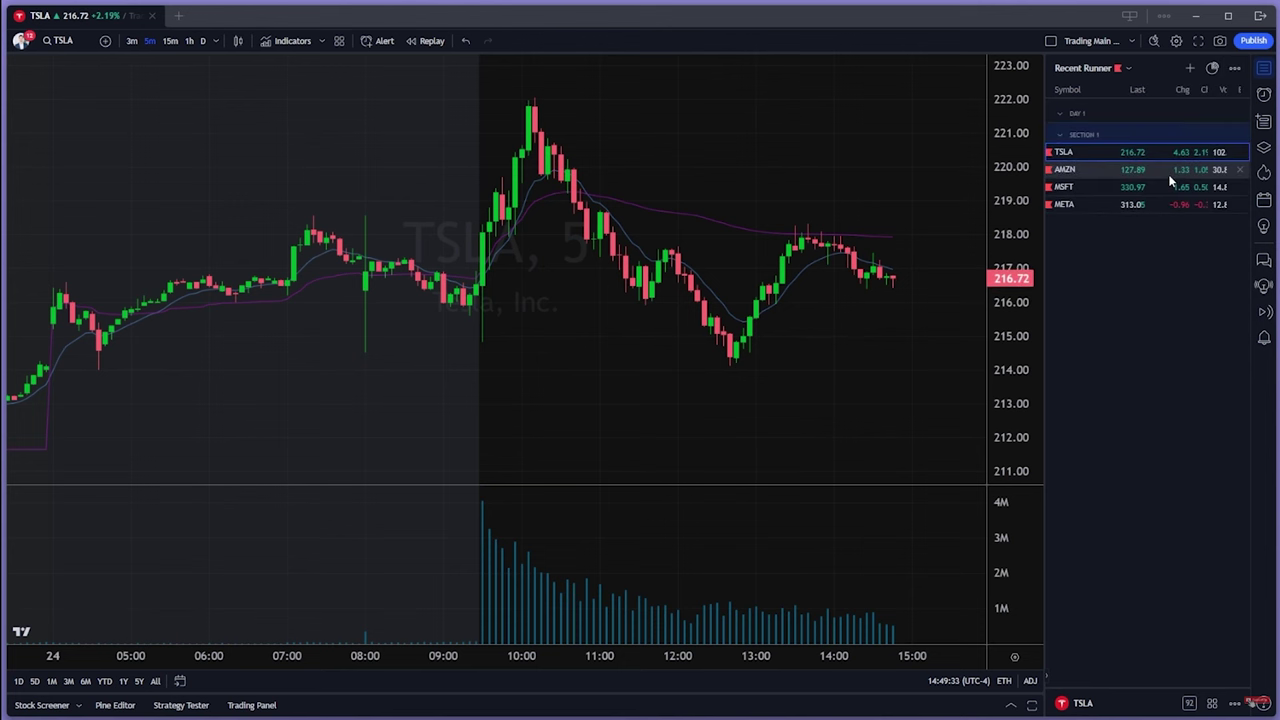
double_click(1088, 134)
text(MTD)
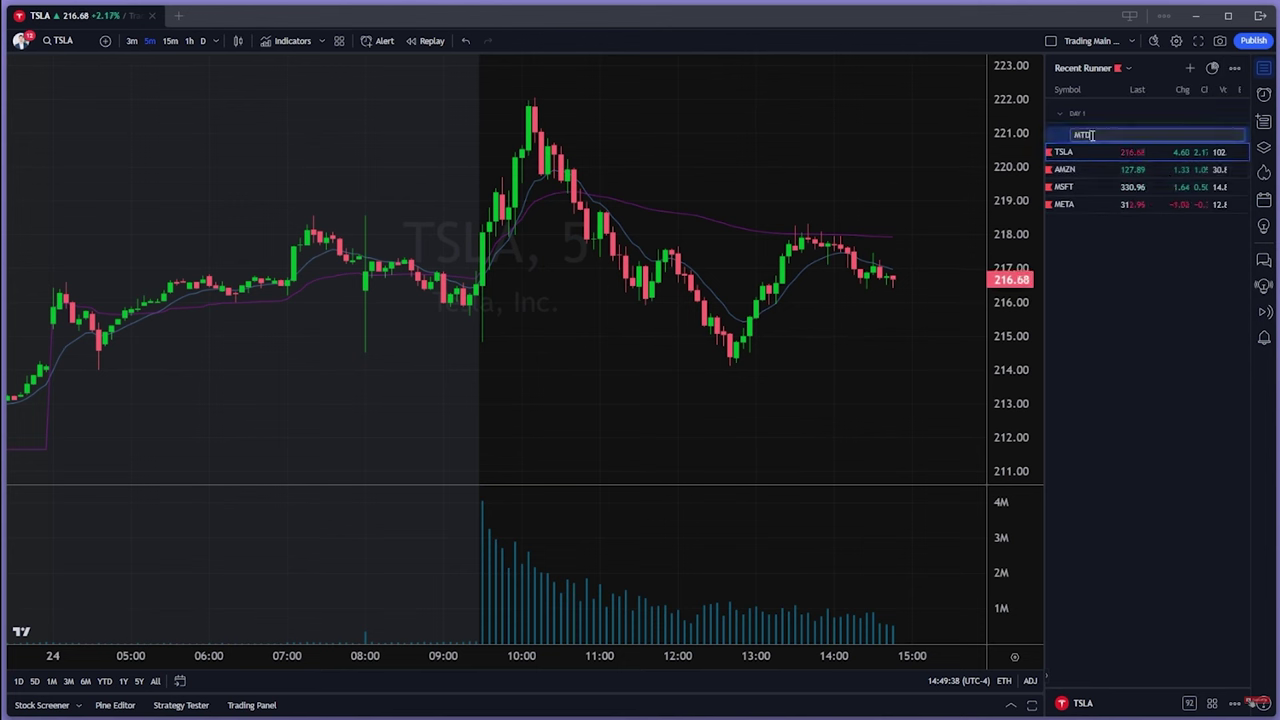
drag(1091, 134, 1075, 215)
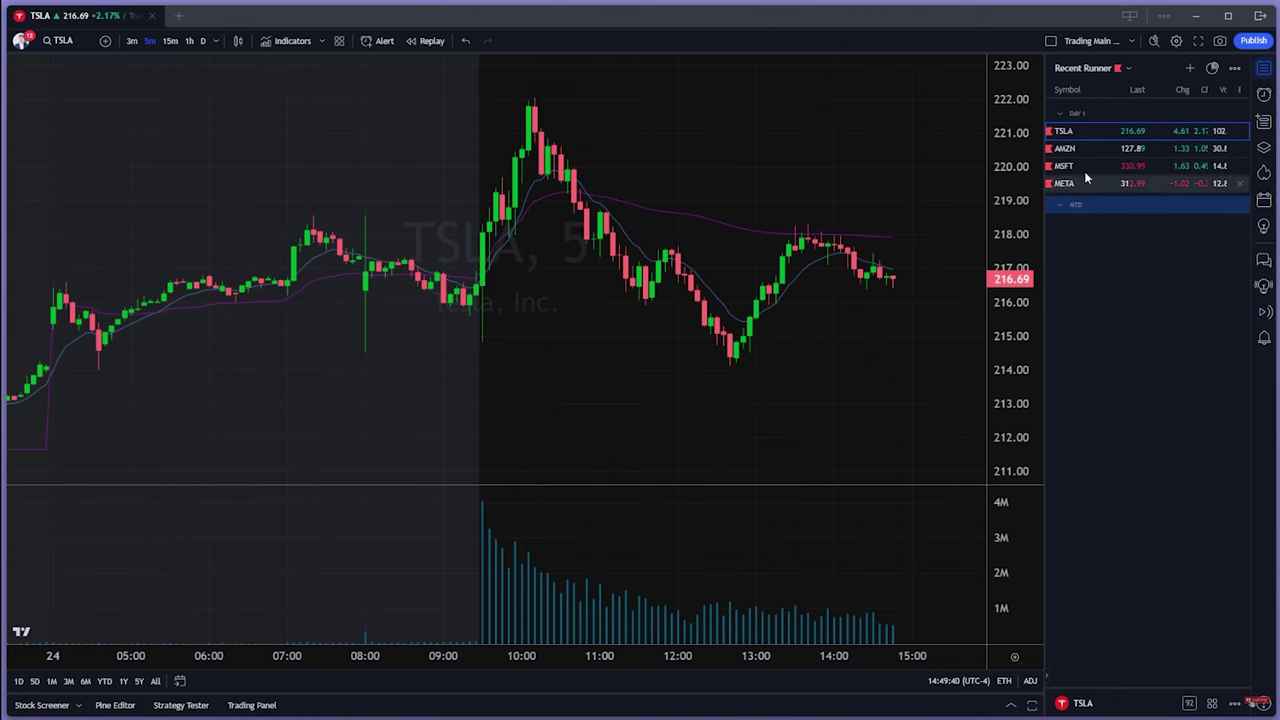
- Load META's 5-minute chart from the DAY 1 watchlist section, leaving DAY 1 collapsed above MTD
click(1062, 113)
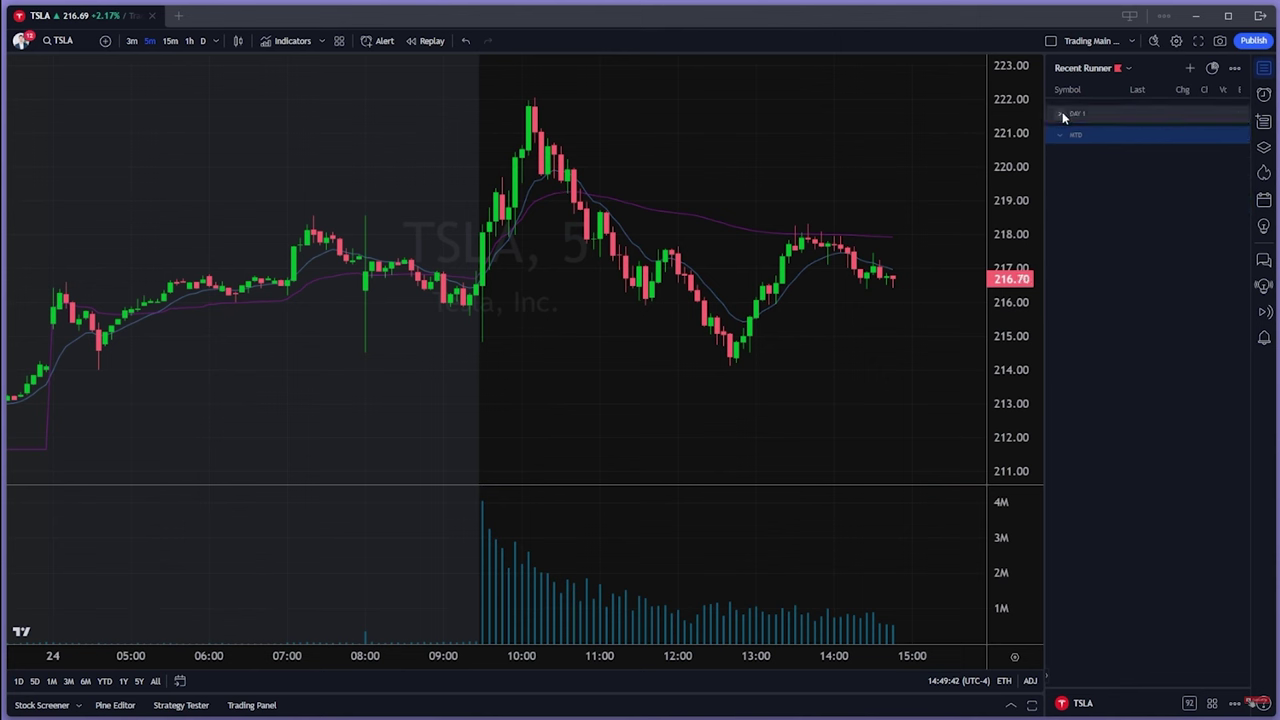
click(1063, 115)
click(1063, 115)
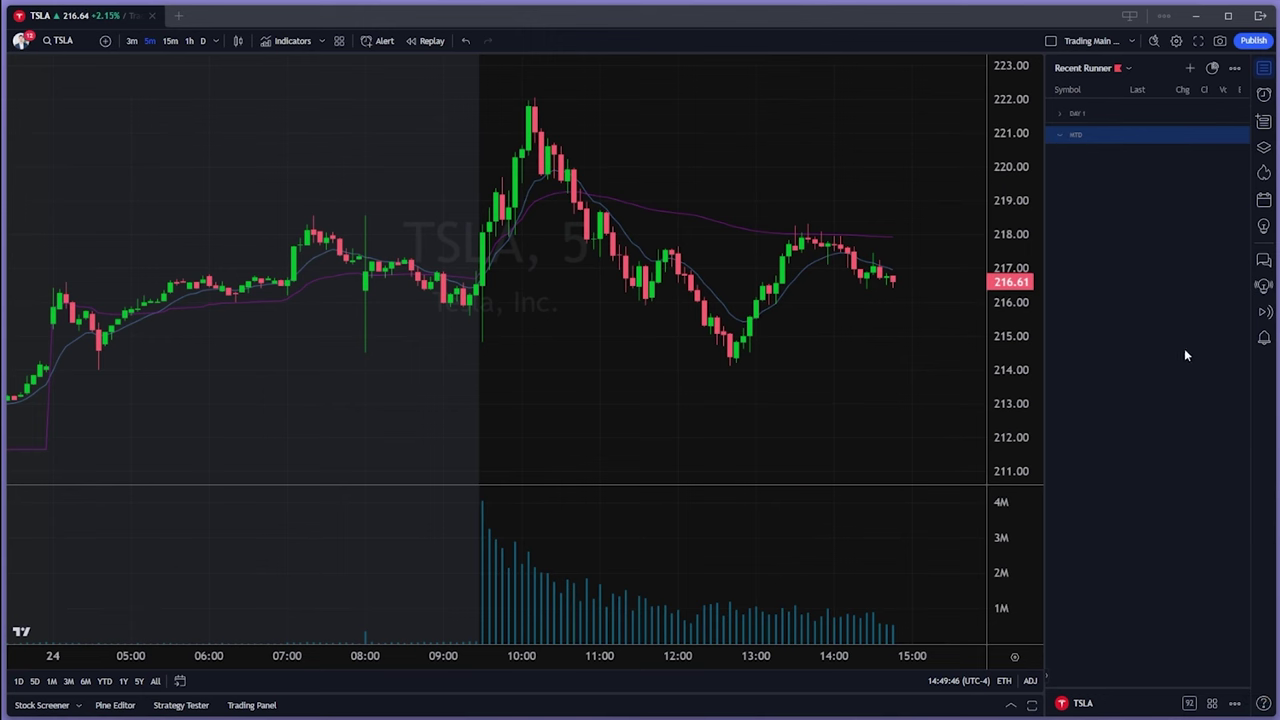
click(1059, 113)
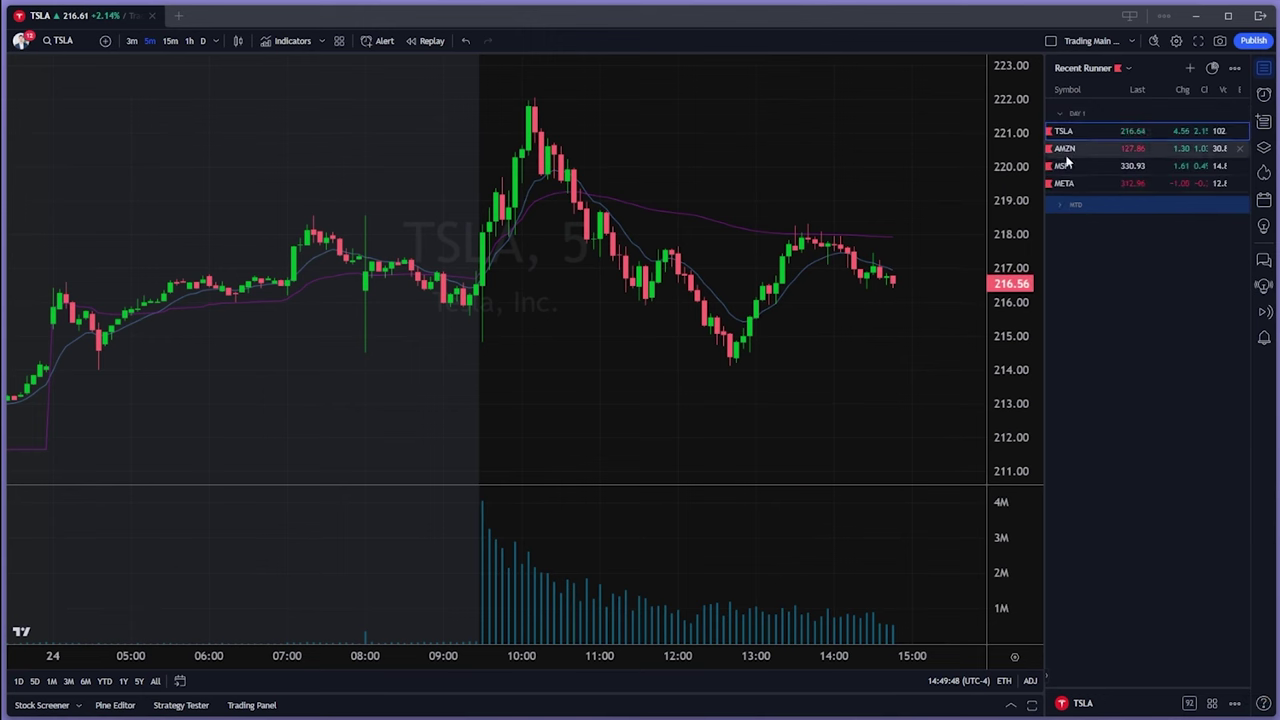
click(1064, 183)
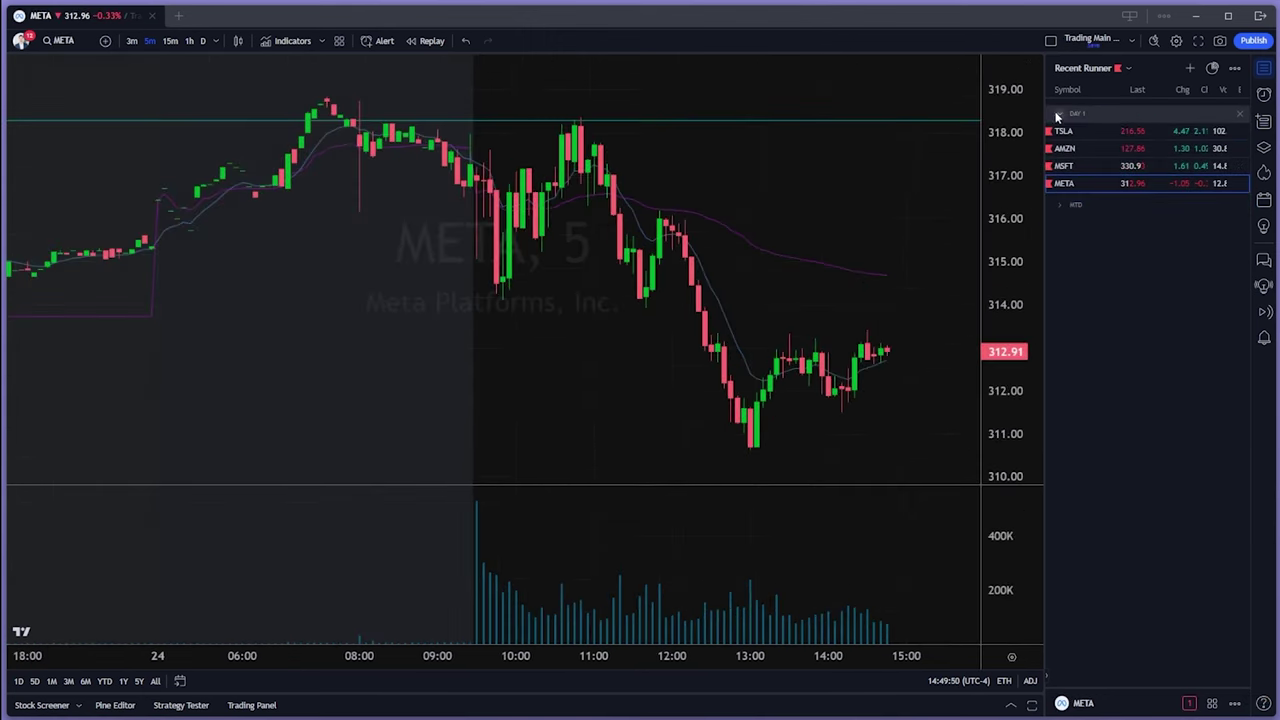
click(1061, 113)
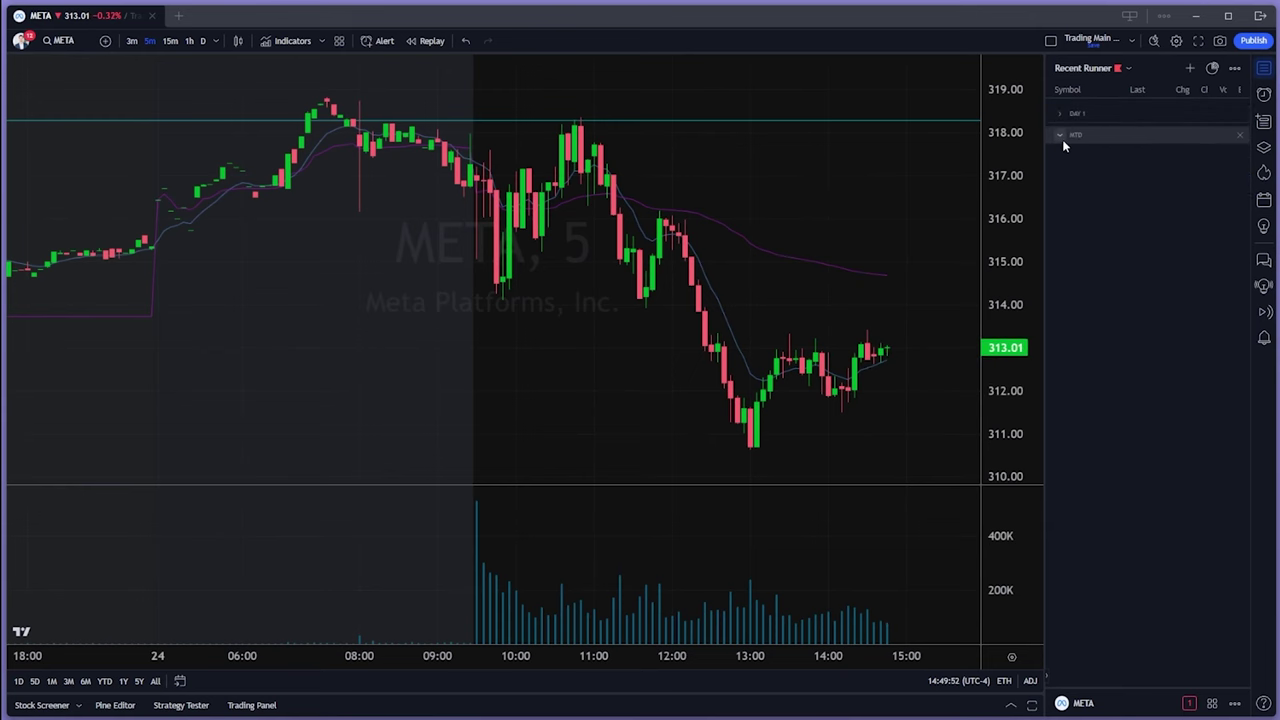